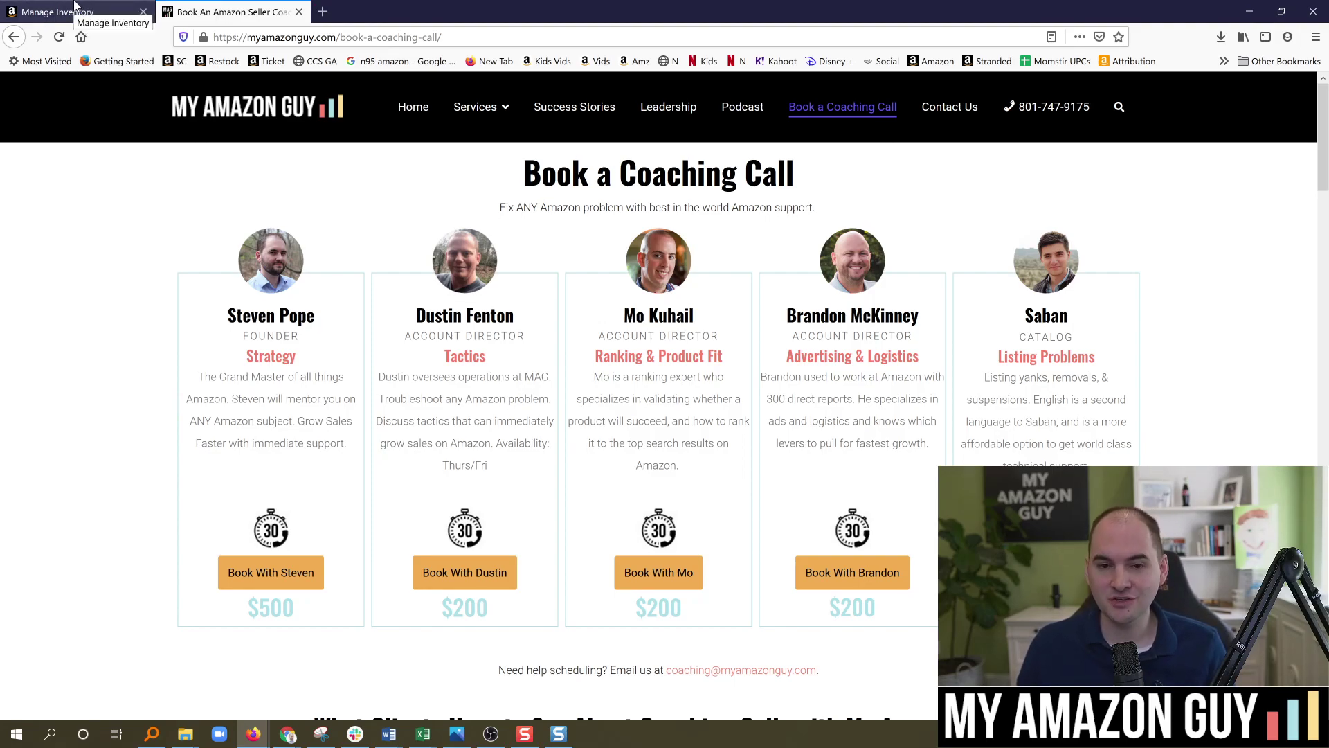
- Switch to the Seller Central Manage Inventory listings for ASIN B07C7GFV5R
{"action": "left_click", "coordinate": [76, 5]}
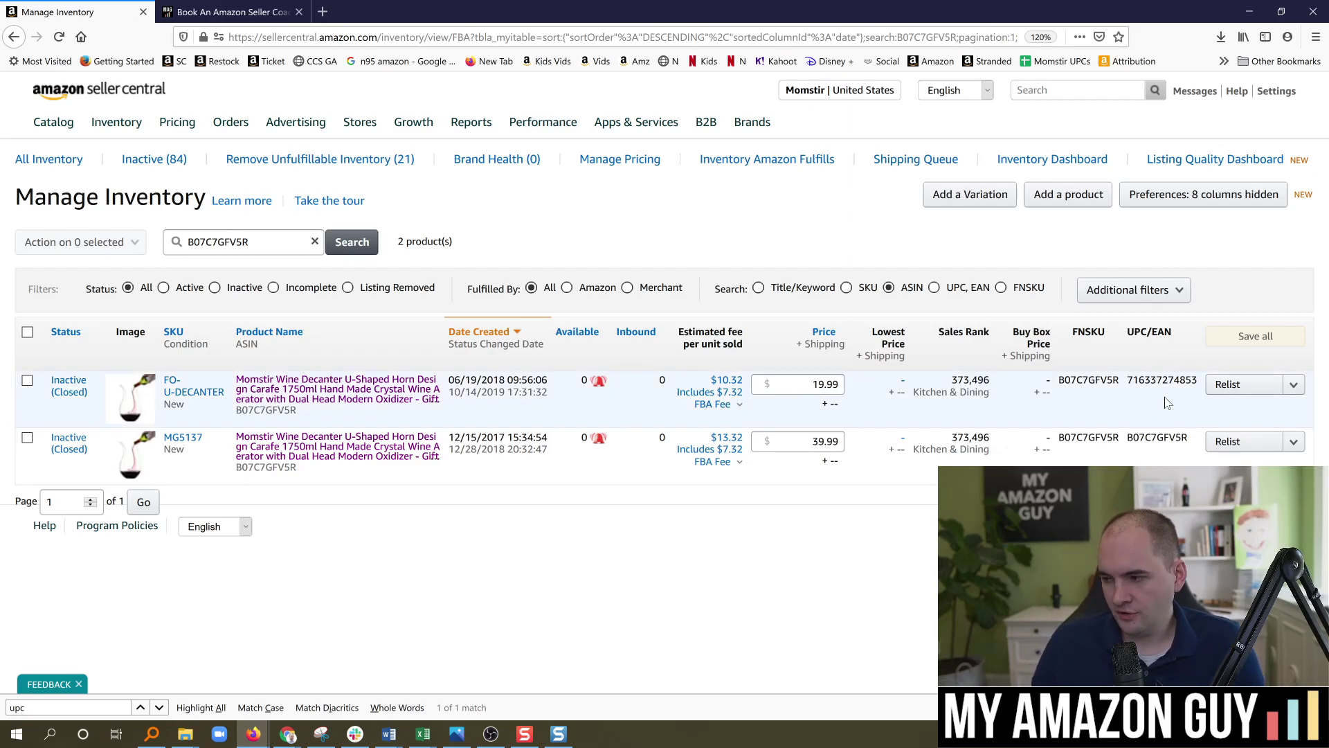
{"action": "double_click", "coordinate": [1157, 438]}
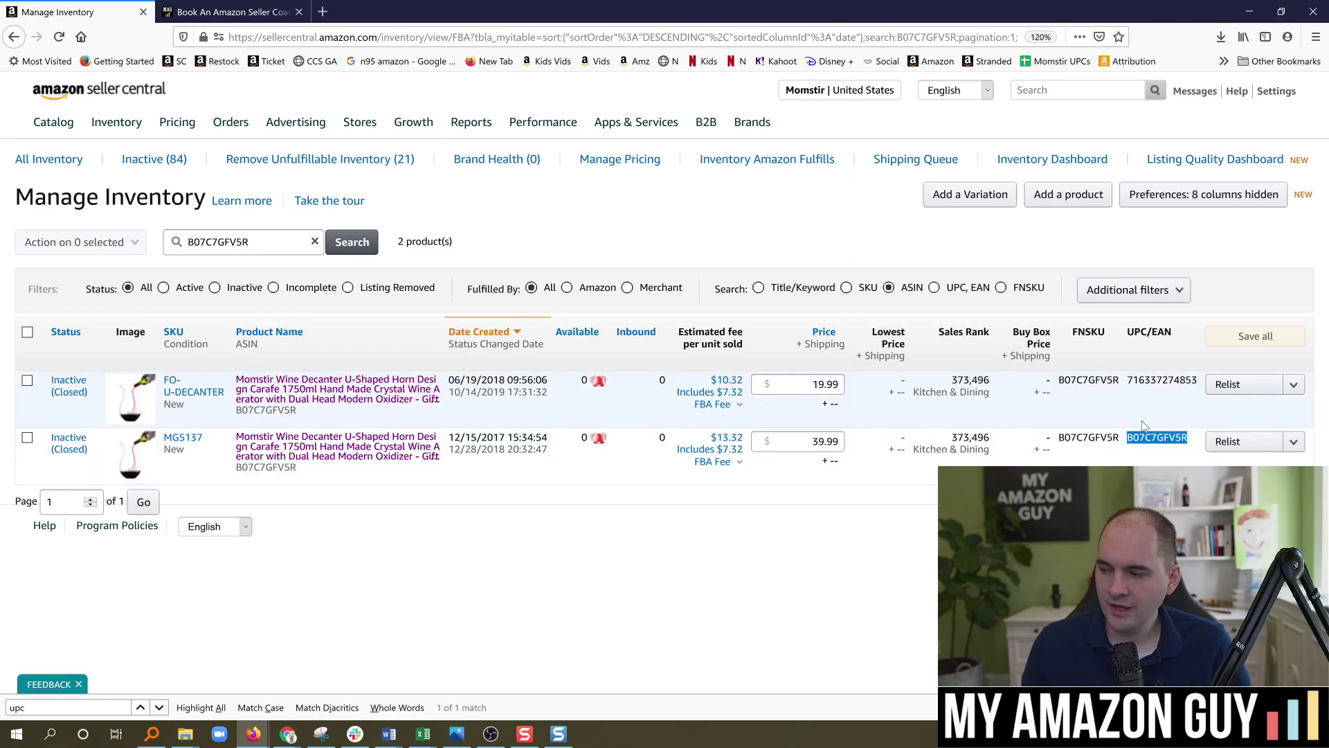
{"action": "left_click", "coordinate": [1153, 400]}
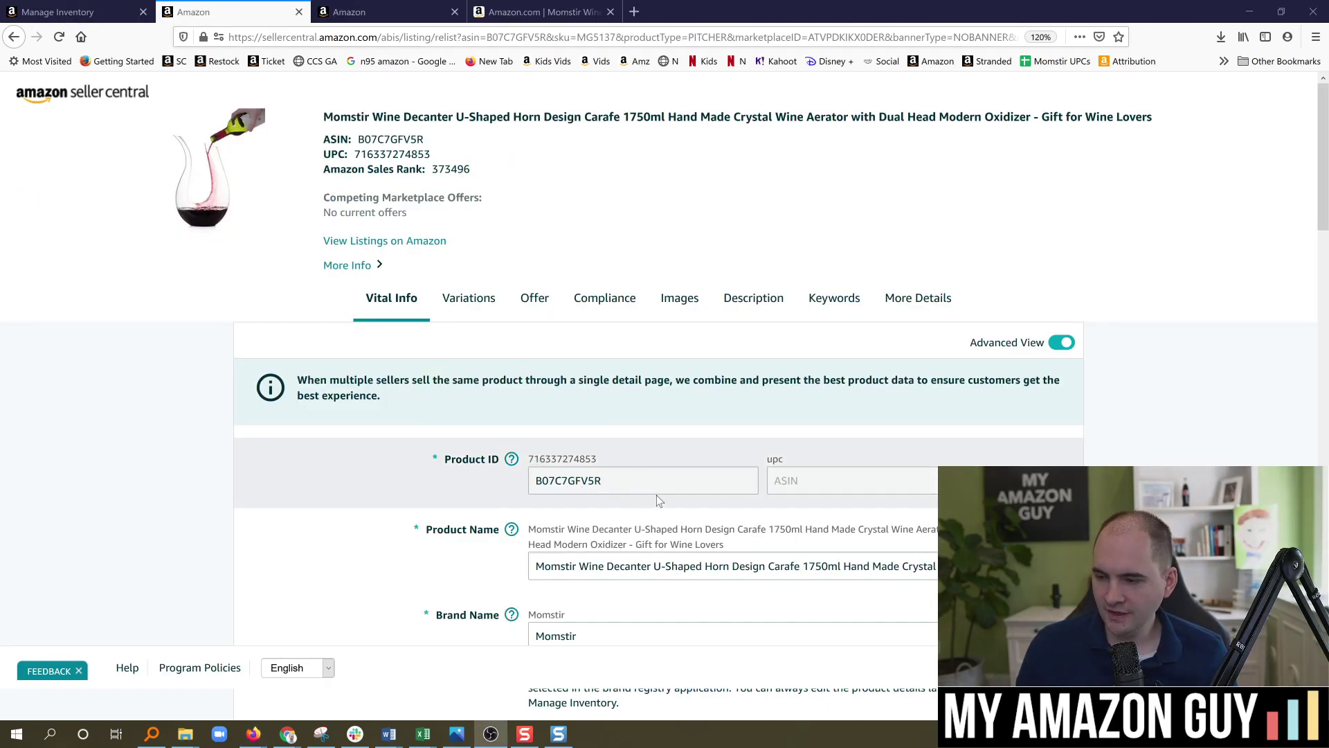
- Bring up the Download an Inventory File tab of Add Products via Upload
{"action": "mouse_move", "coordinate": [969, 481]}
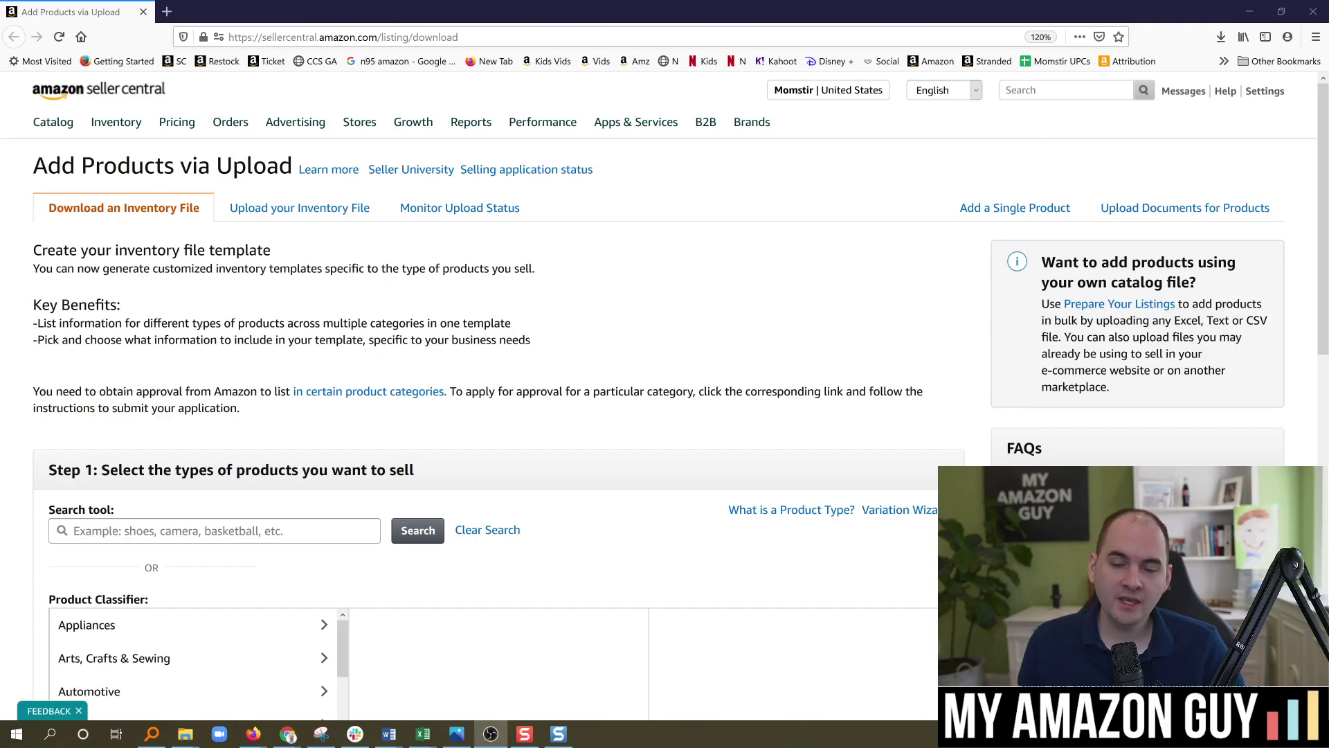
- Reload Add Products via Upload and scroll to Previously Generated Templates like Wine Glasses
{"action": "left_click", "coordinate": [666, 312]}
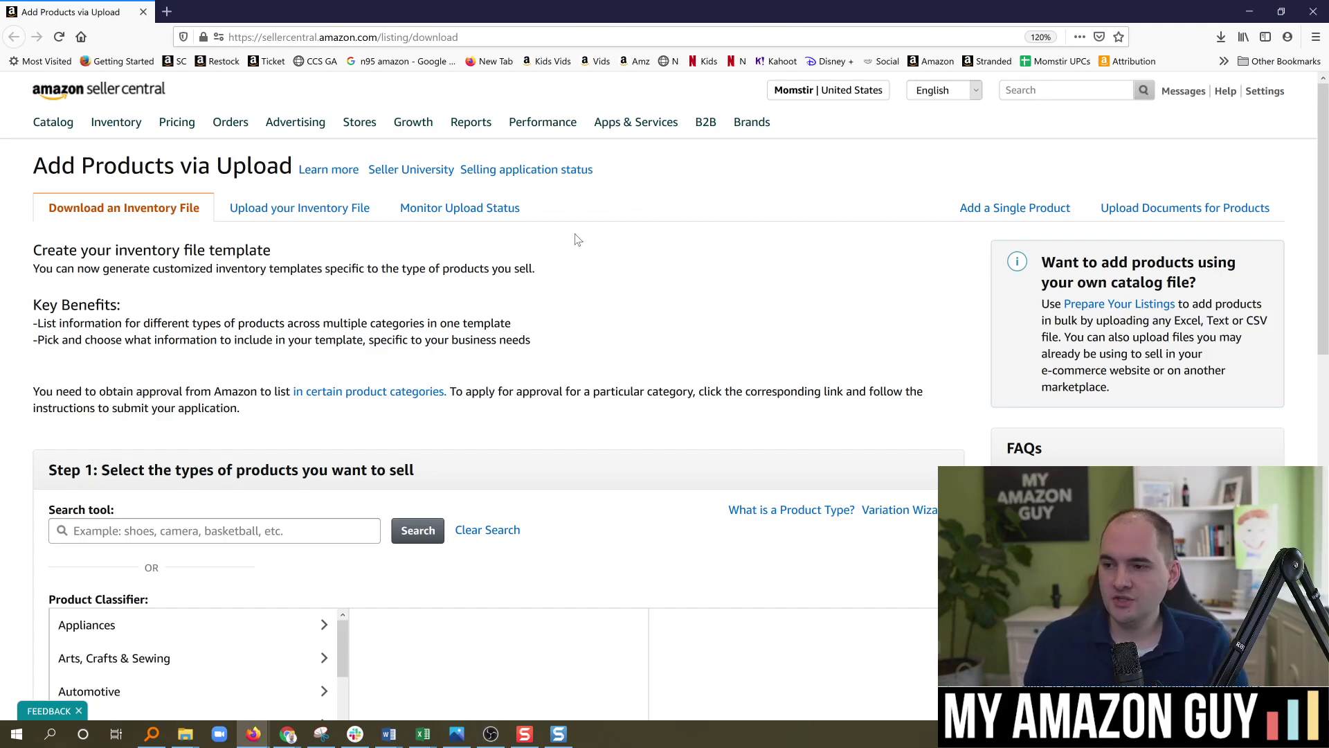
{"action": "mouse_move", "coordinate": [125, 127]}
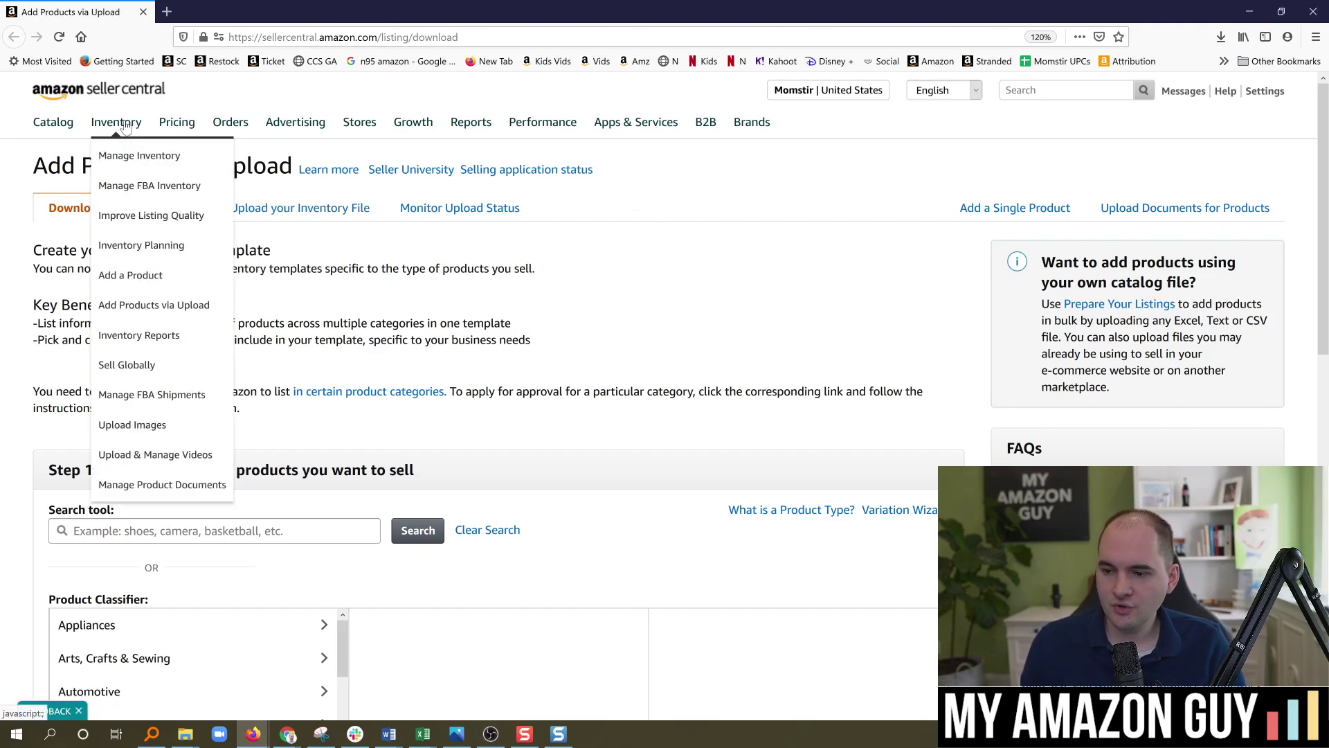
{"action": "left_click", "coordinate": [191, 307]}
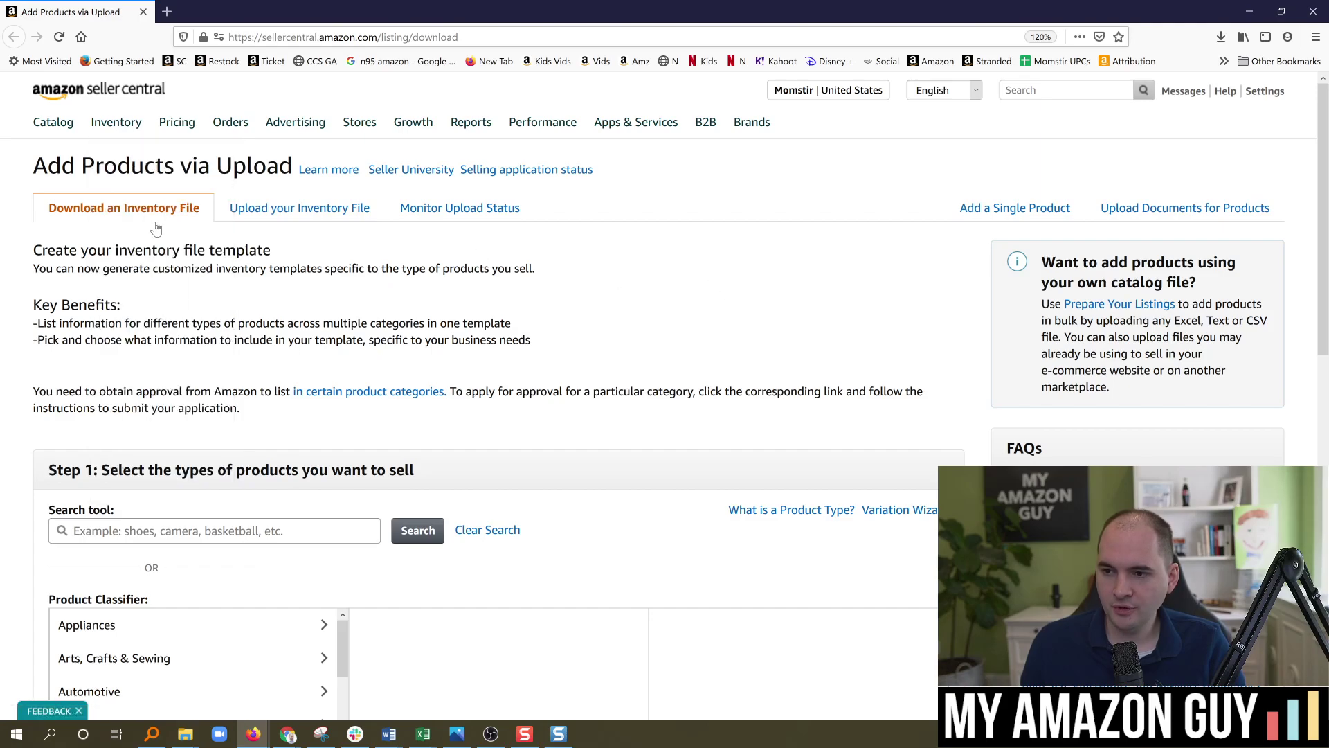
{"action": "scroll", "coordinate": [567, 529], "scroll_direction": "down", "scroll_amount": 10}
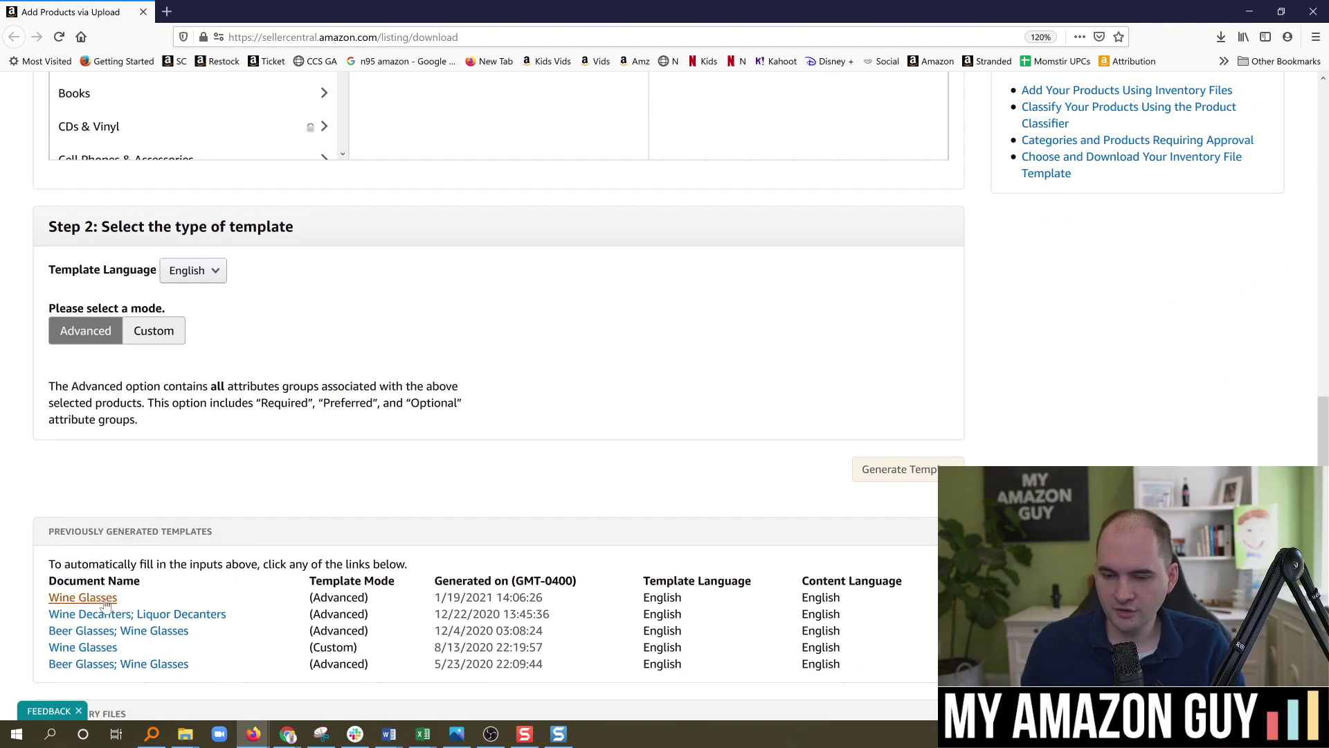
- In the inventory template, inspect the Product ID input hint for cell E4
{"action": "key", "text": "alt+Tab"}
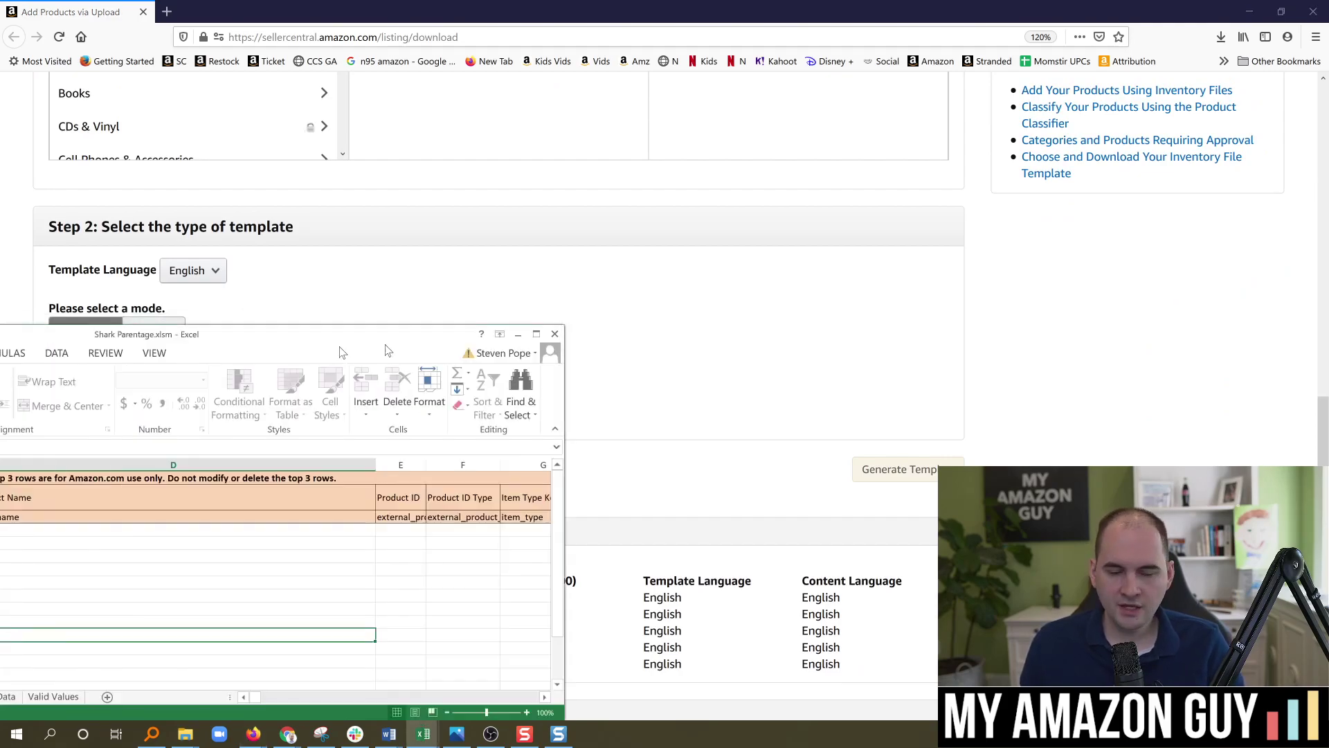
{"action": "left_click", "coordinate": [47, 204]}
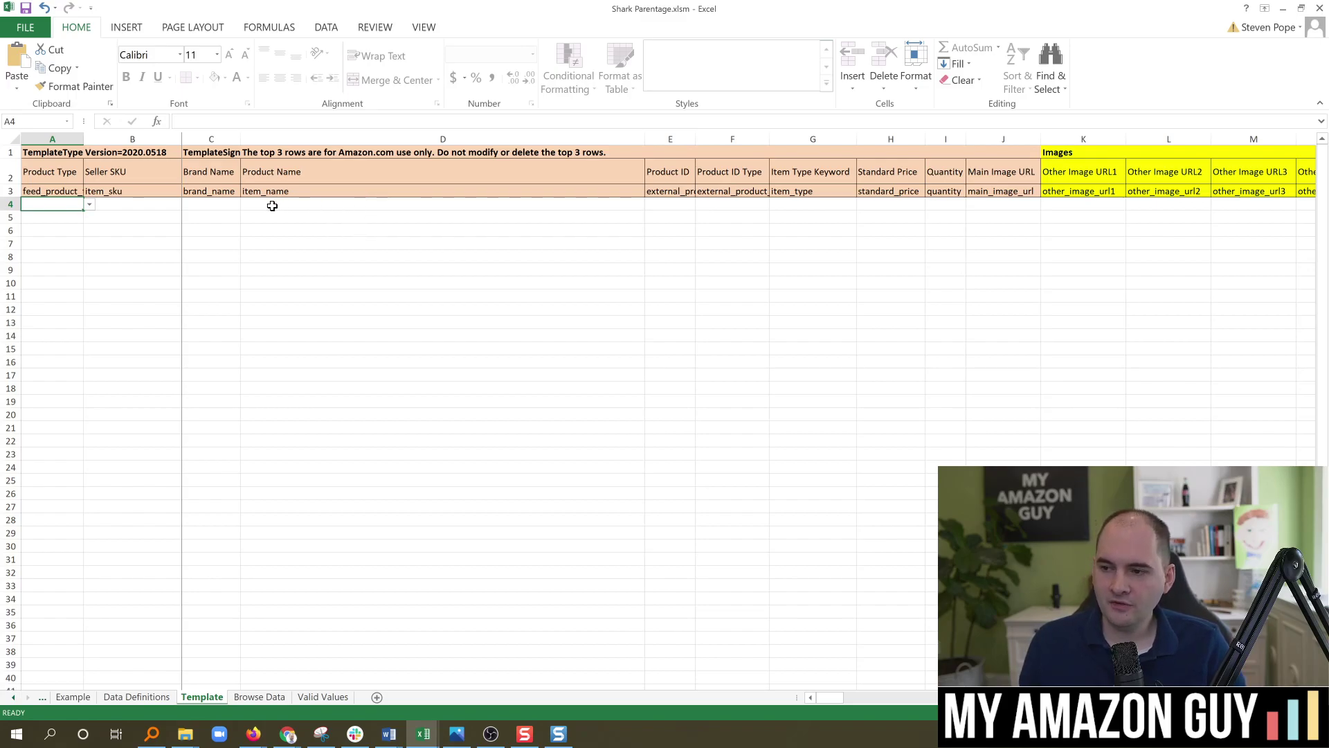
{"action": "left_click", "coordinate": [684, 202]}
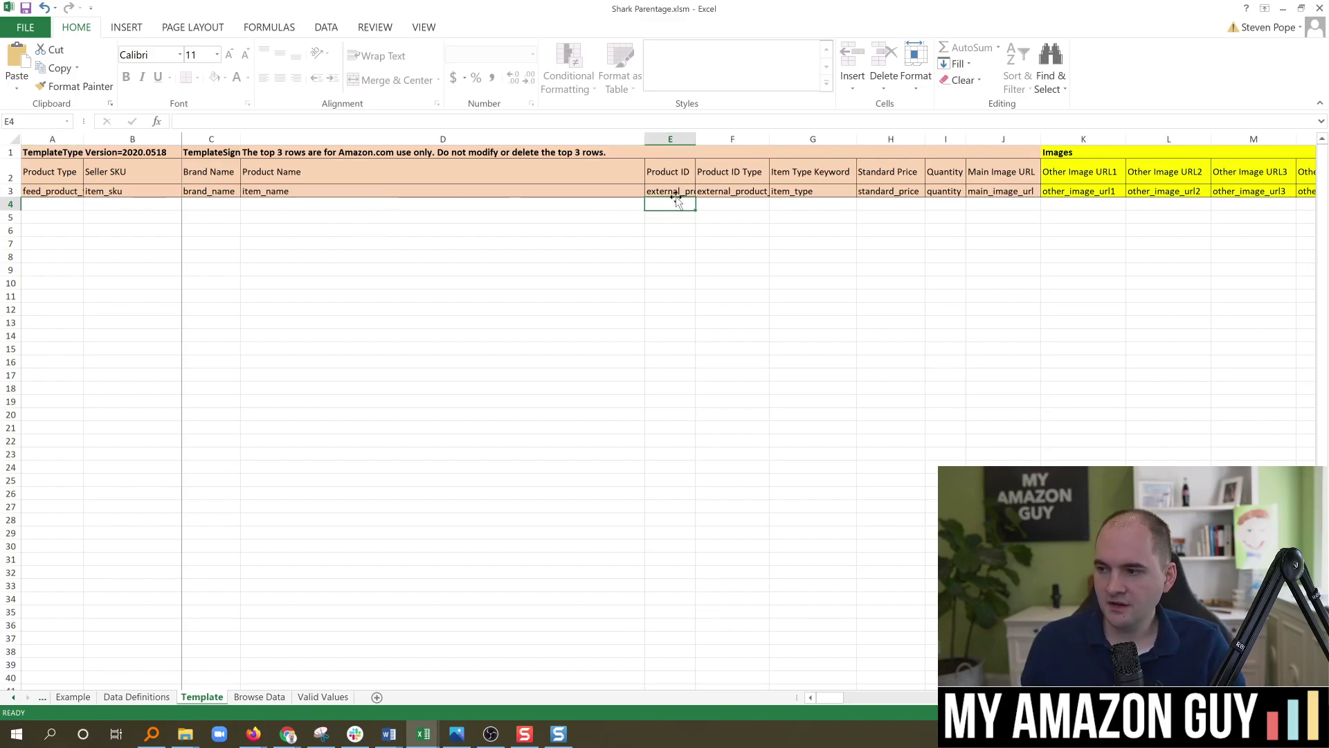
{"action": "left_click", "coordinate": [682, 192]}
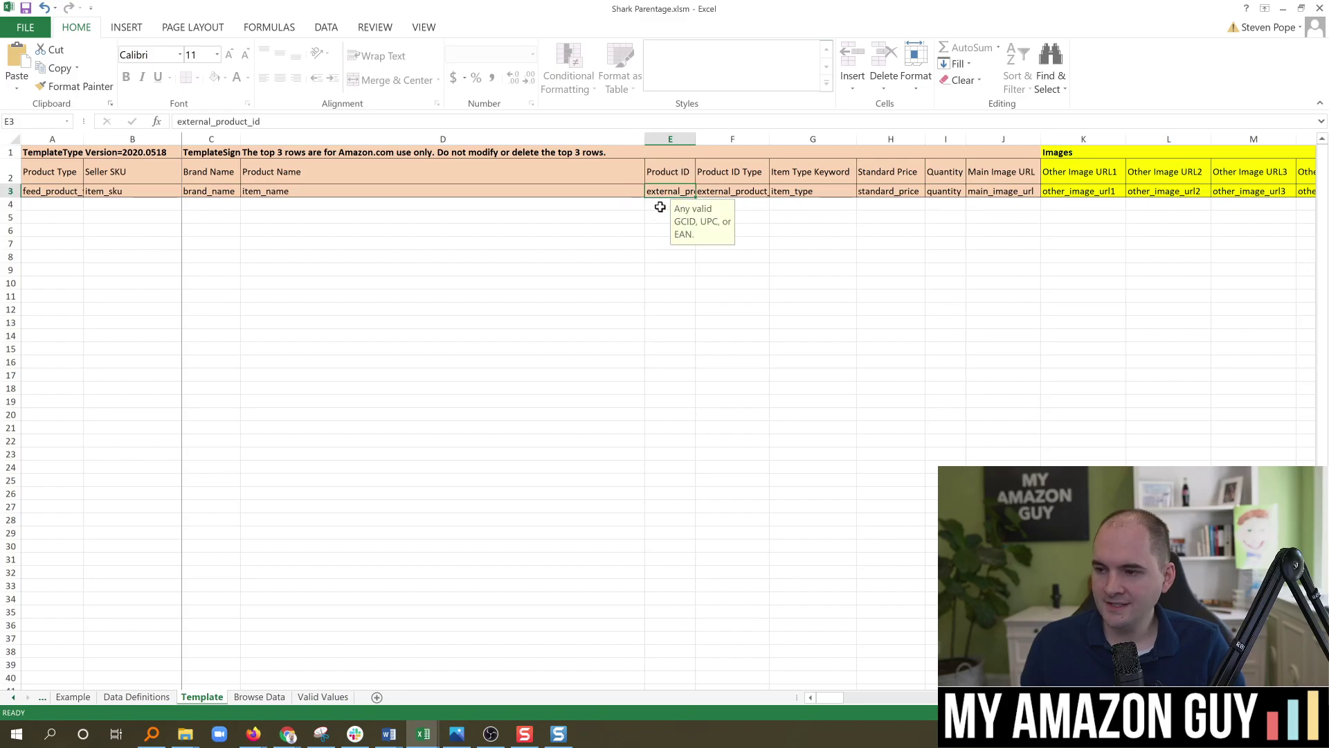
{"action": "left_click", "coordinate": [661, 205]}
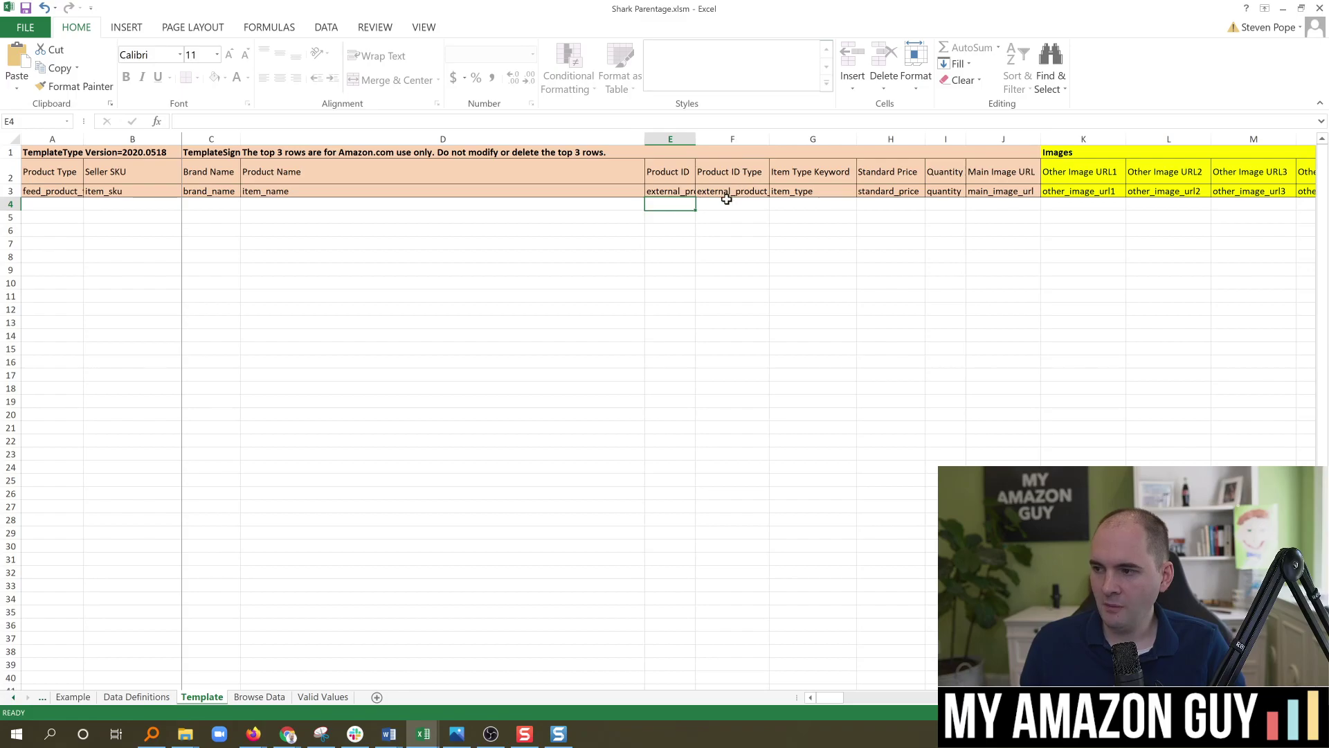
{"action": "left_click", "coordinate": [676, 195]}
{"action": "left_click", "coordinate": [665, 201]}
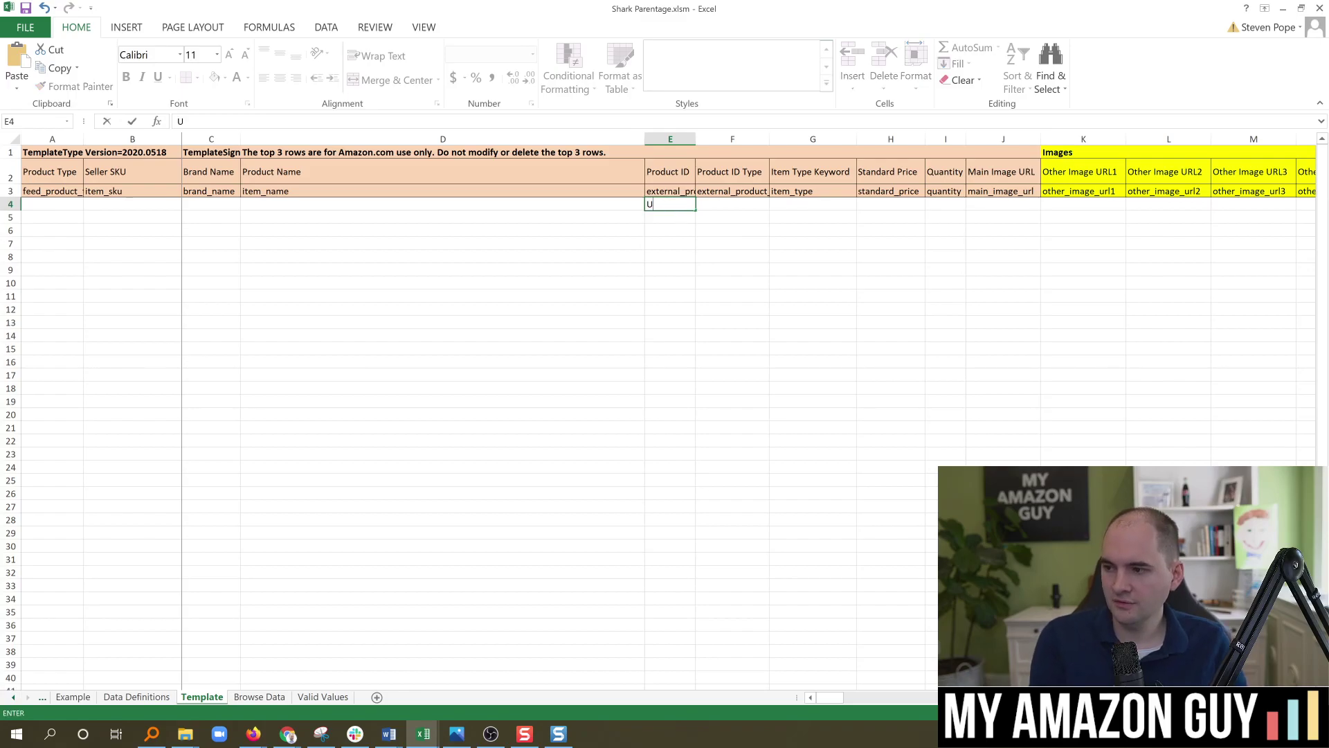
{"action": "type", "text": "ap"}
{"action": "key", "text": "BackSpace"}
{"action": "key", "text": "BackSpace"}
- Enter UPC as the Product ID Type in F4, then return to Seller Central Help
{"action": "key", "text": "Tab"}
{"action": "type", "text": "UPC"}
{"action": "key", "text": "ctrl+Return"}
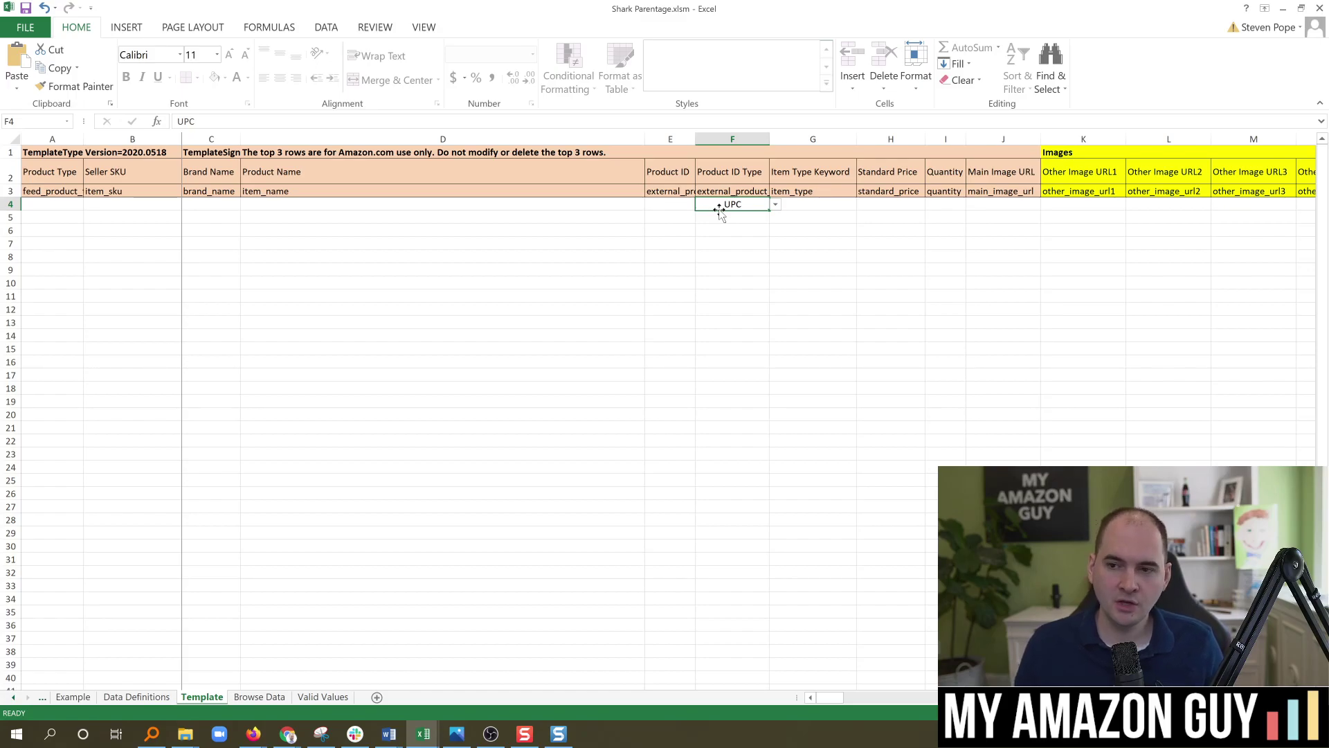
{"action": "left_click", "coordinate": [668, 200]}
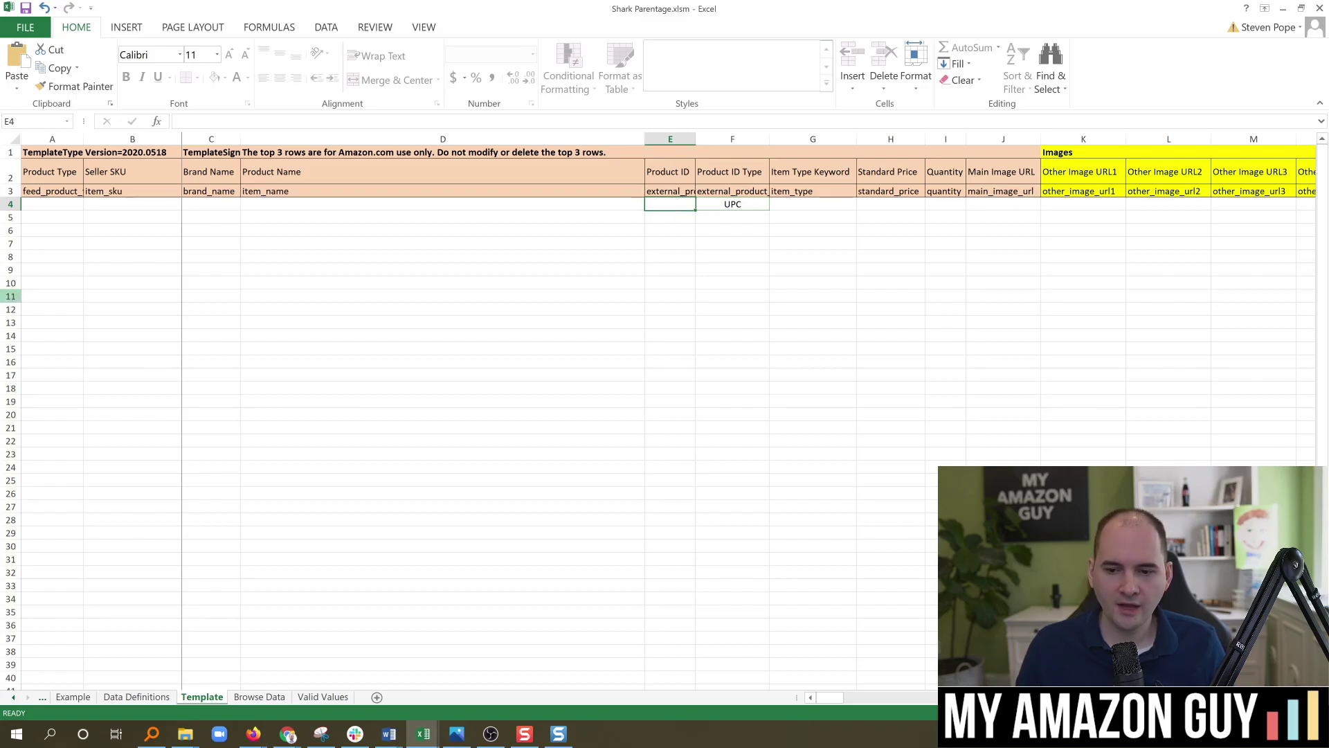
{"action": "key", "text": "alt+Tab"}
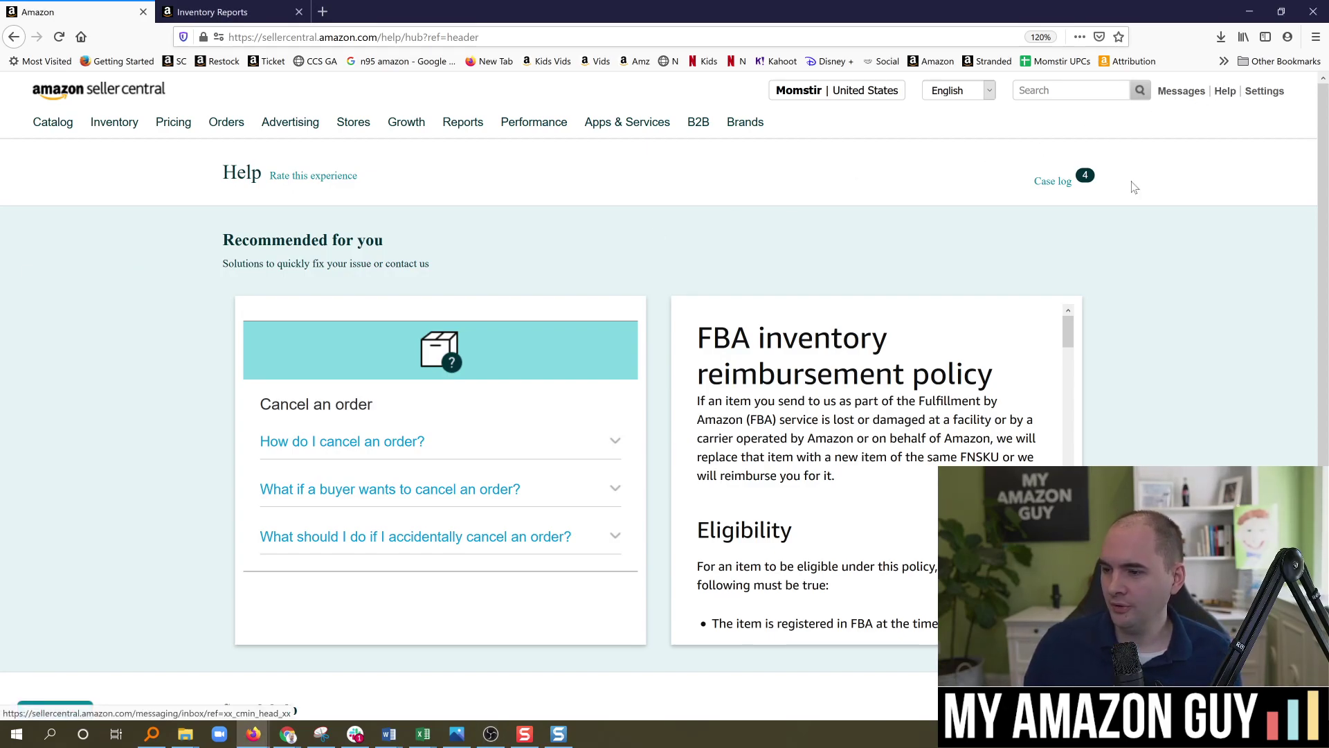
- Open Get Support and choose Selling on Amazon
{"action": "scroll", "coordinate": [829, 484], "scroll_direction": "down", "scroll_amount": 5}
{"action": "left_click", "coordinate": [635, 615]}
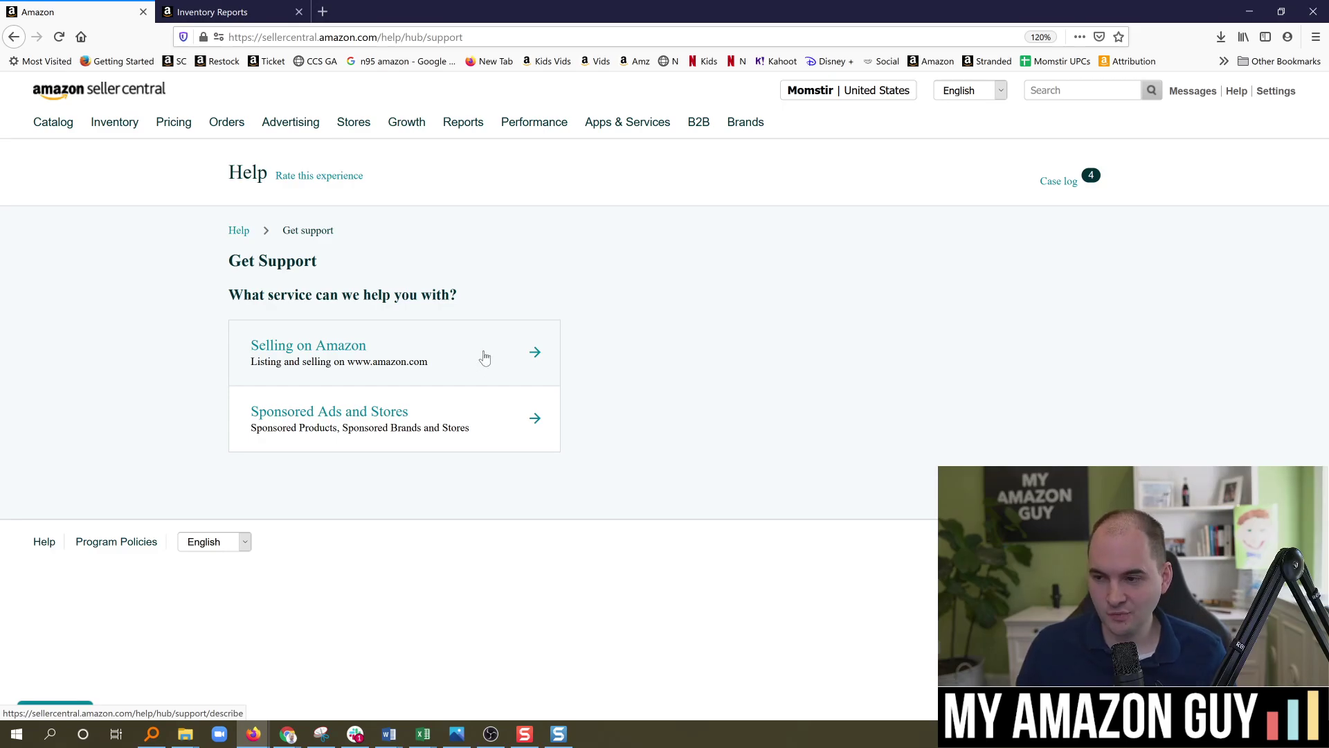
{"action": "left_click", "coordinate": [484, 357]}
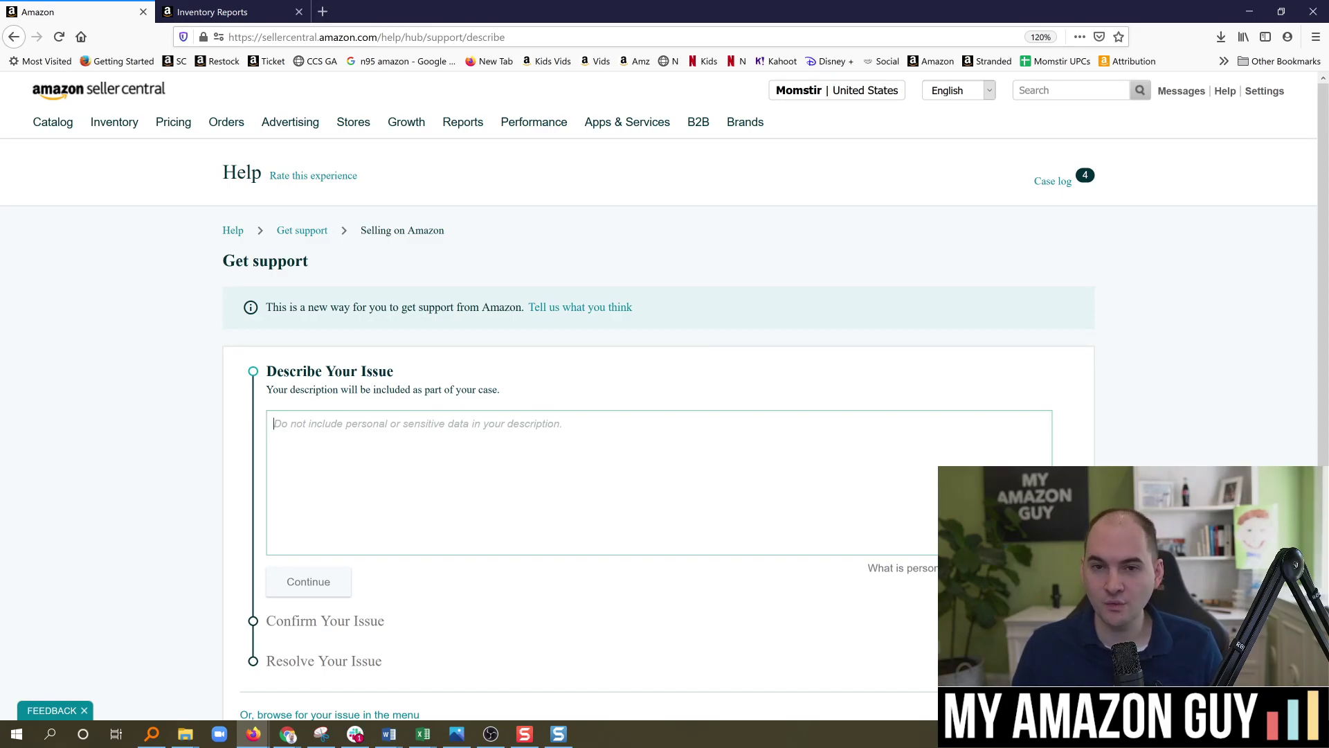
- Browse issues by topic and expand Products, Listings, or Inventory
{"action": "scroll", "coordinate": [150, 337], "scroll_direction": "down", "scroll_amount": 2}
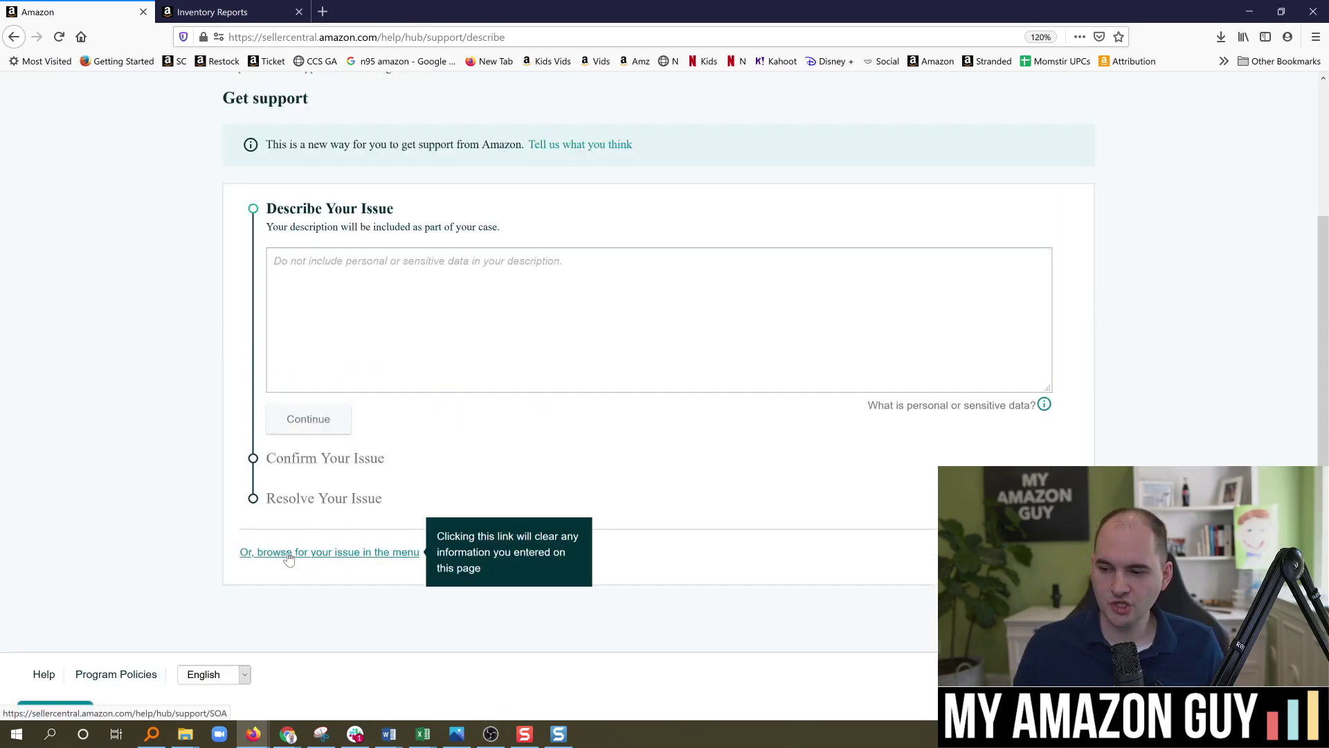
{"action": "left_click", "coordinate": [336, 553]}
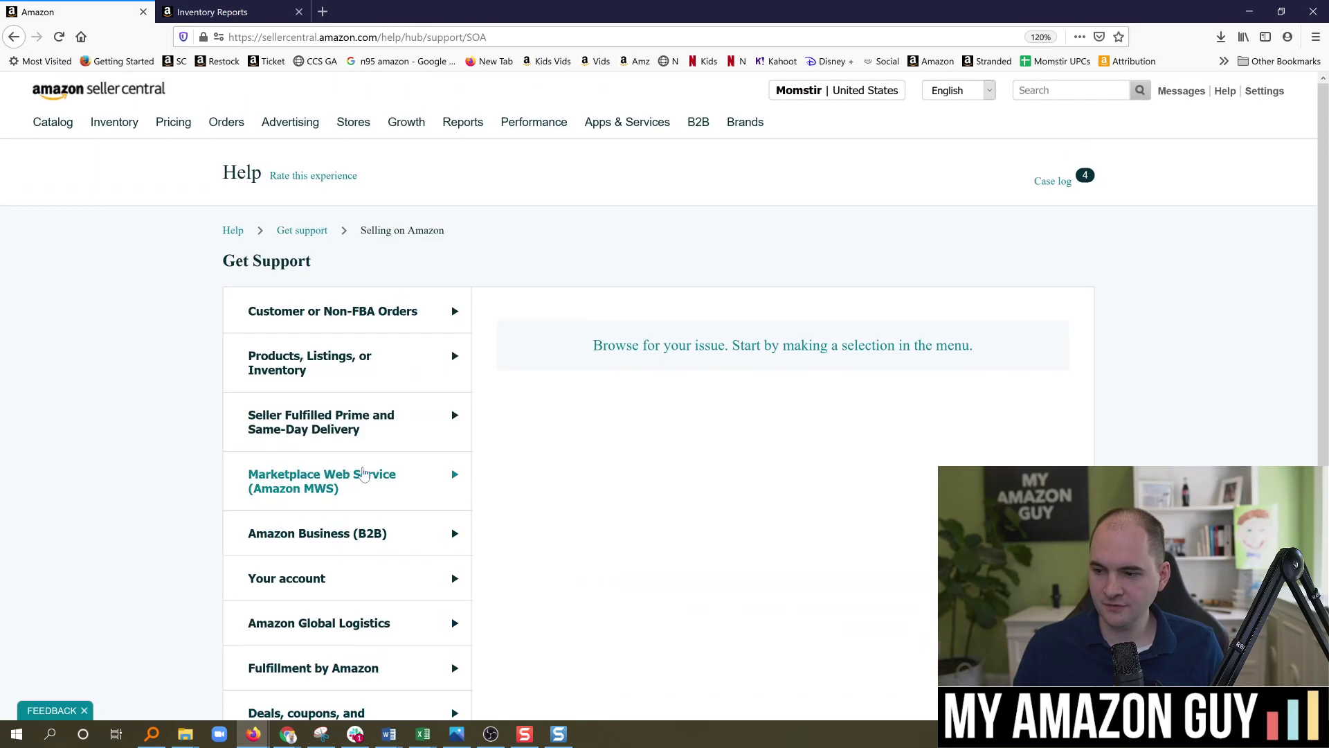
{"action": "scroll", "coordinate": [215, 468], "scroll_direction": "down", "scroll_amount": 2}
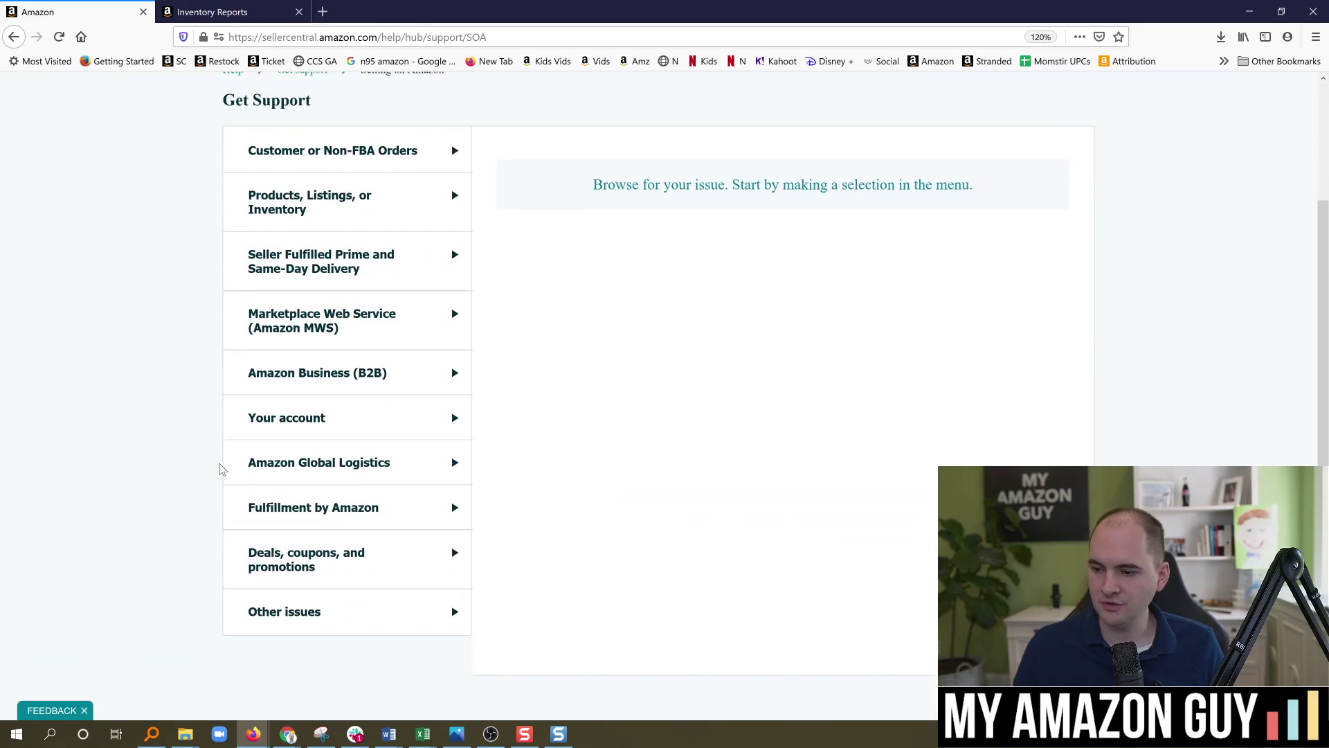
{"action": "left_click", "coordinate": [404, 194]}
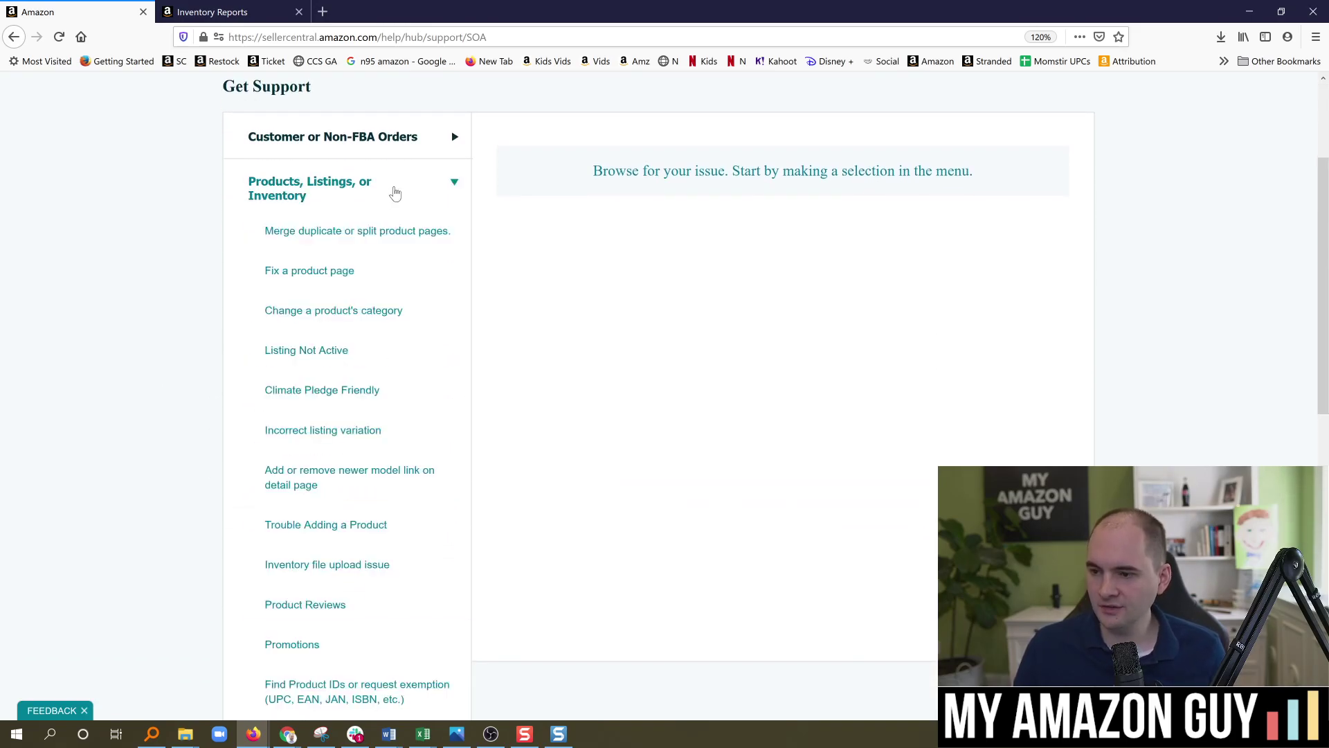
{"action": "scroll", "coordinate": [580, 480], "scroll_direction": "down", "scroll_amount": 1}
{"action": "scroll", "coordinate": [580, 480], "scroll_direction": "down", "scroll_amount": 2}
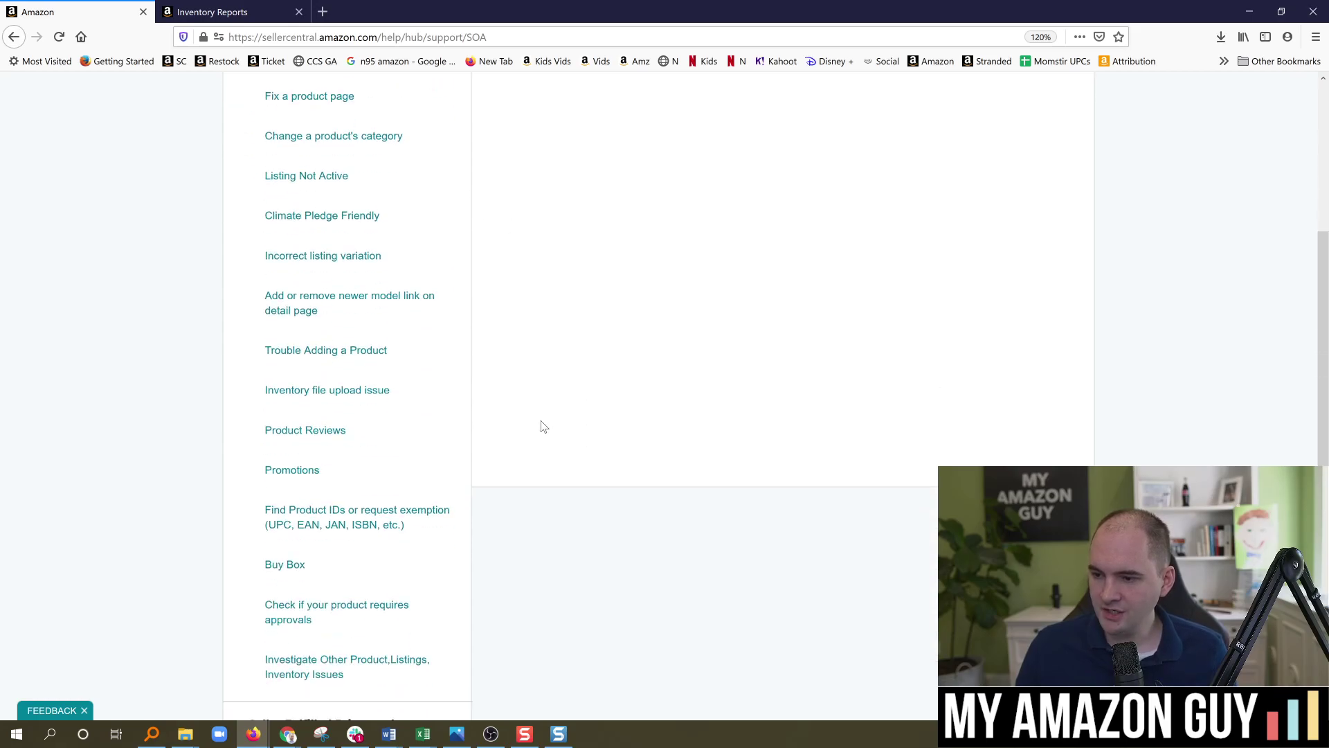
- In the Inventory file upload issue form, set Contact reason to 'Category Export Report'
{"action": "left_click", "coordinate": [341, 392]}
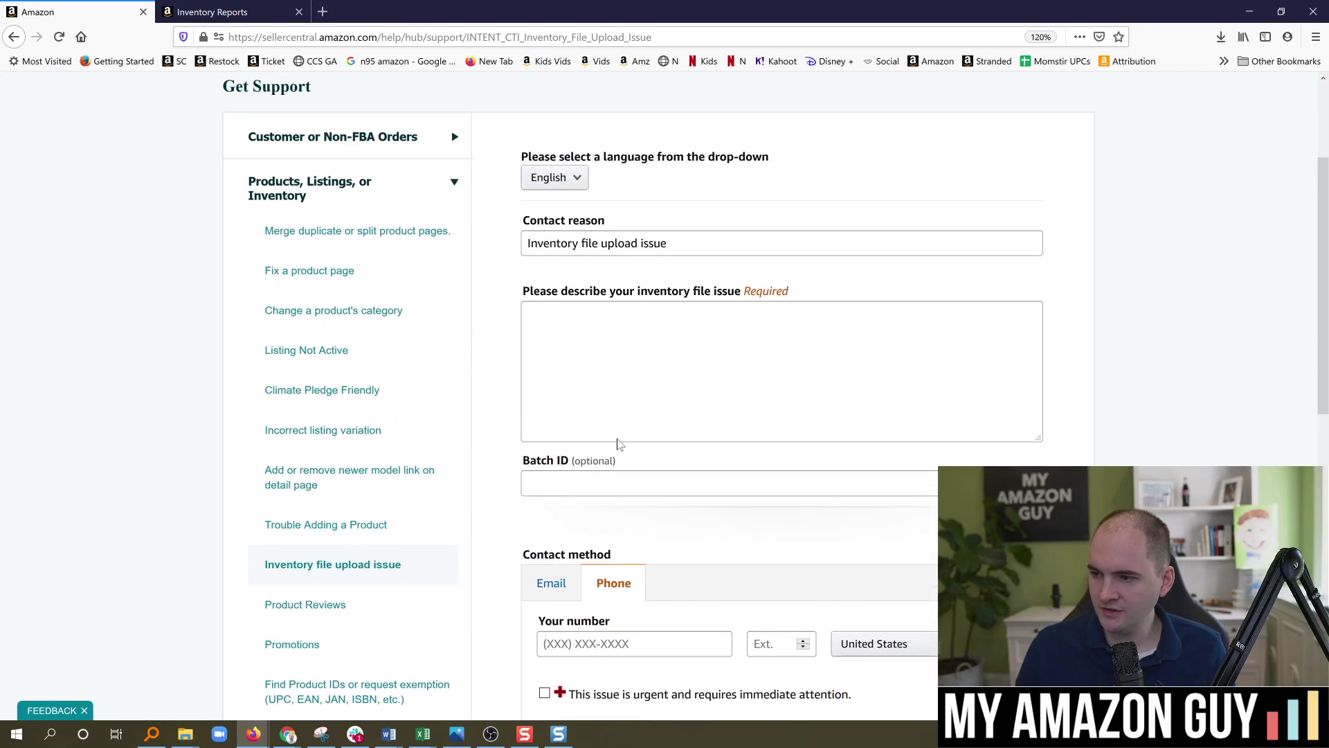
{"action": "left_click", "coordinate": [781, 370]}
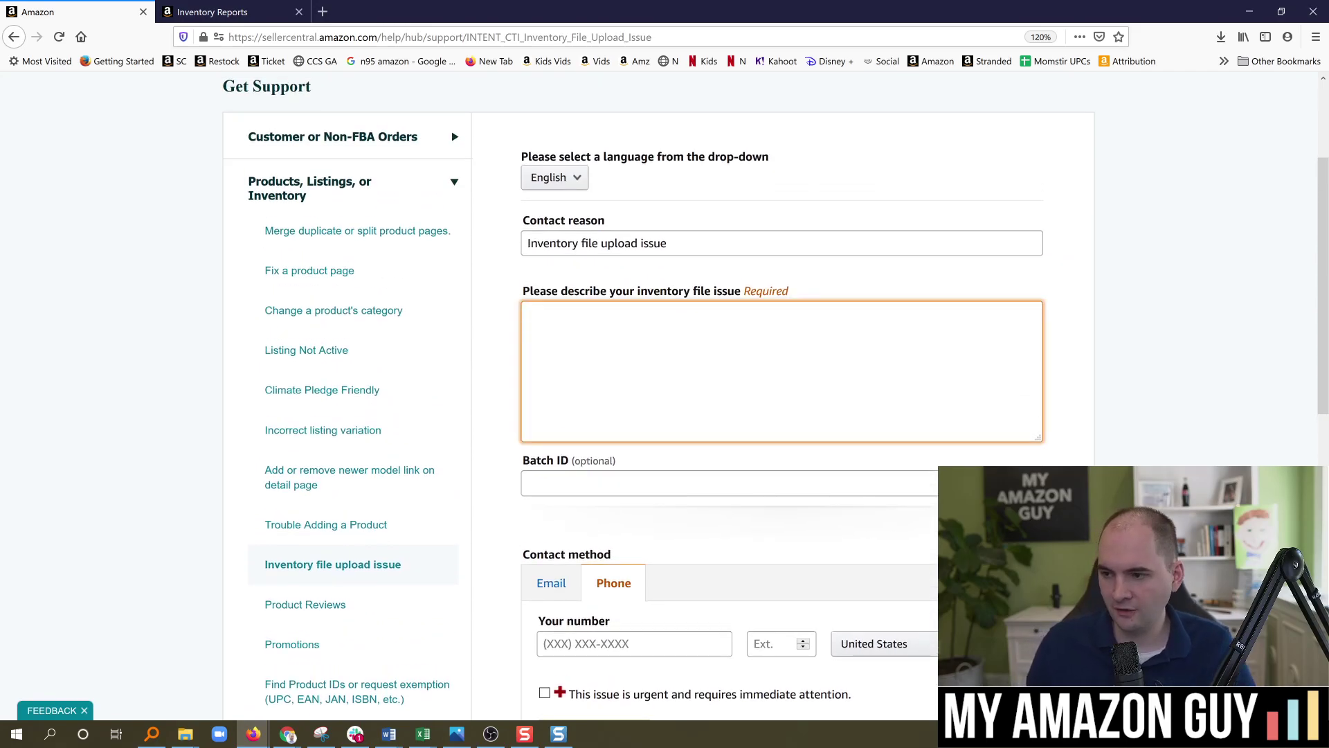
{"action": "scroll", "coordinate": [782, 371], "scroll_direction": "down", "scroll_amount": 1}
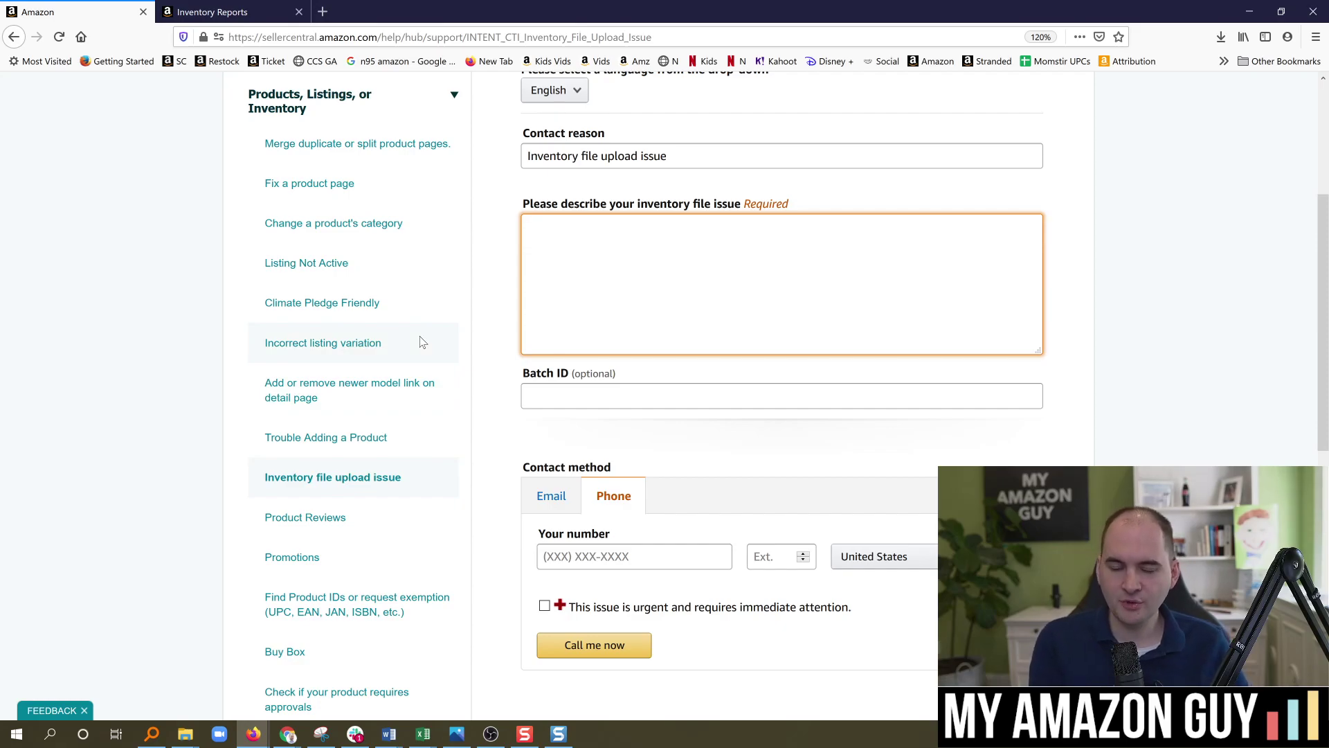
{"action": "key", "text": "shift+Tab"}
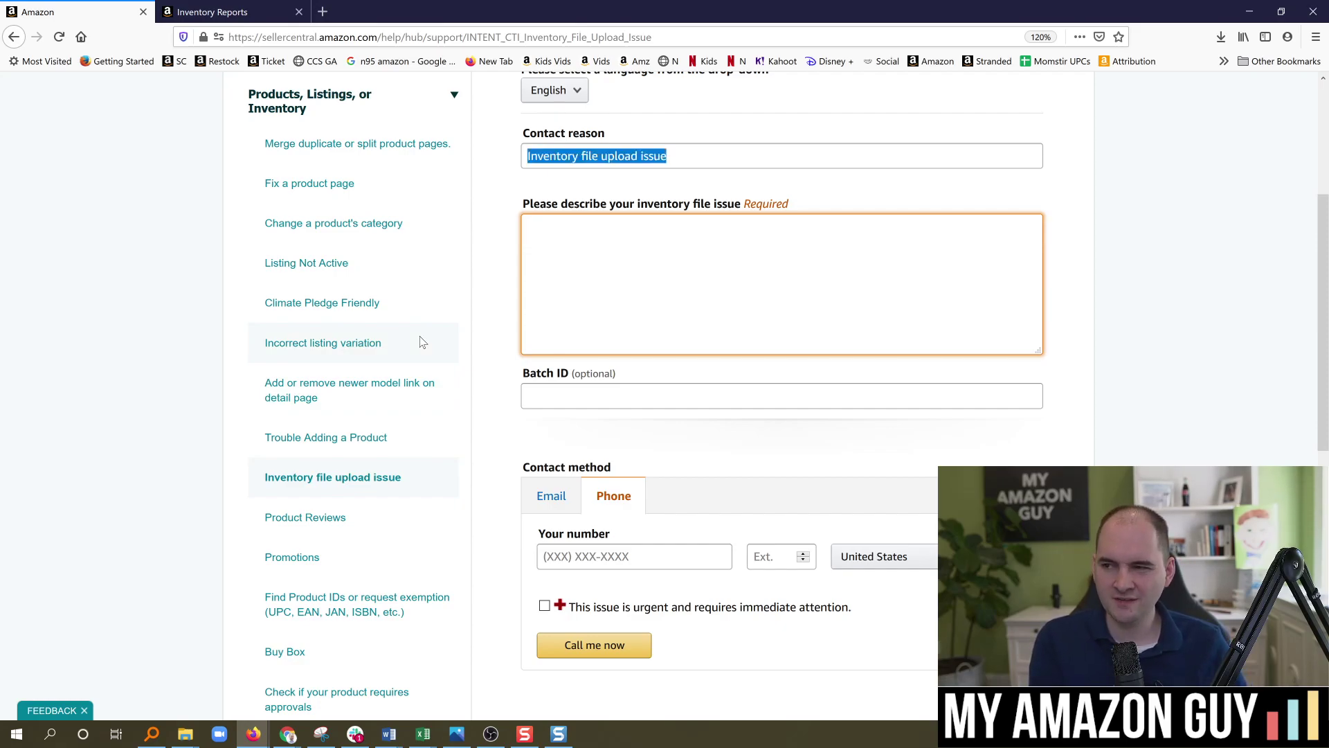
{"action": "key", "text": "BackSpace"}
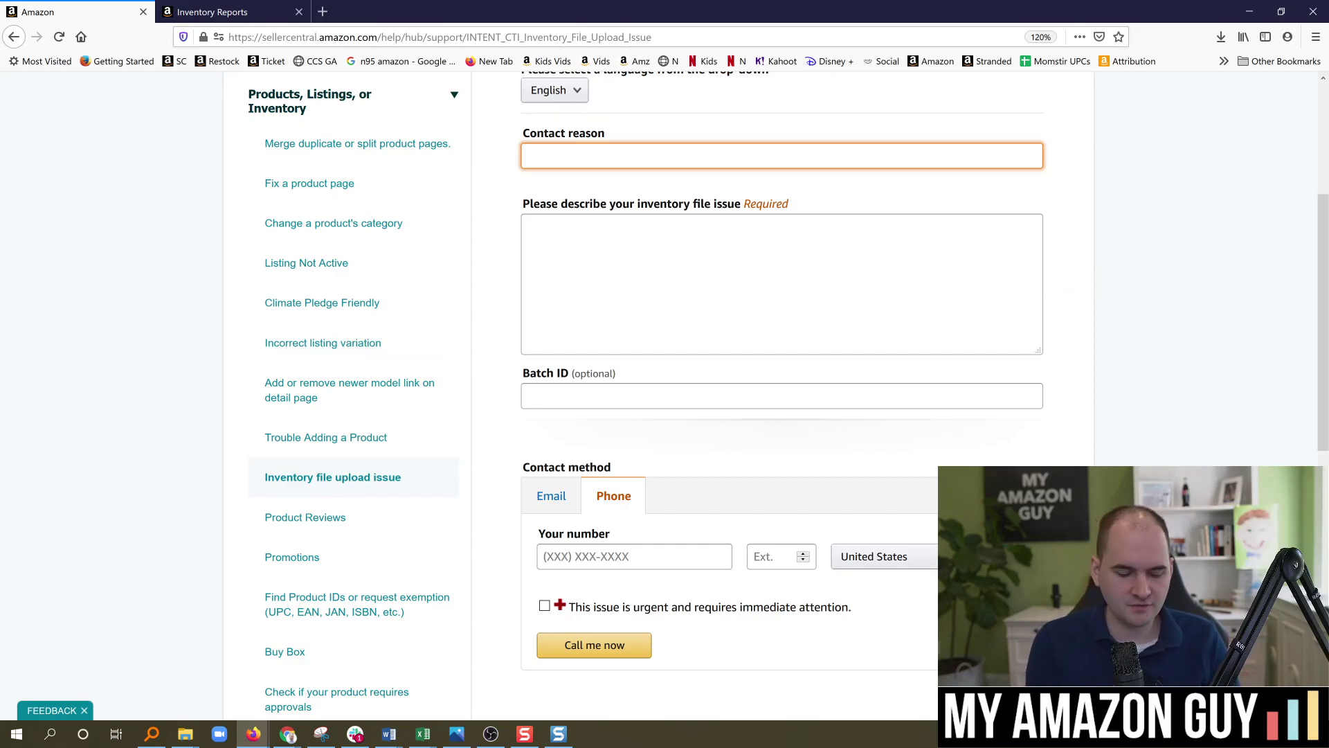
{"action": "type", "text": "Category Export "}
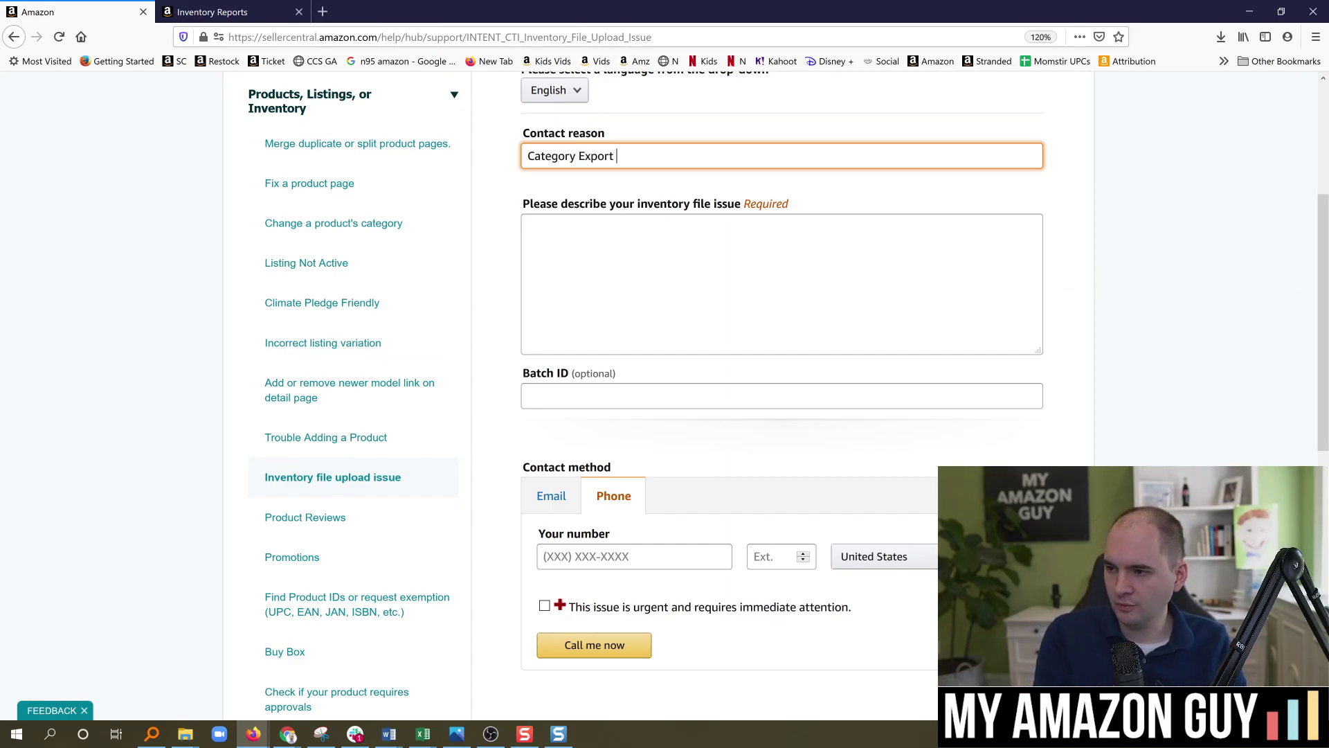
{"action": "type", "text": "Report"}
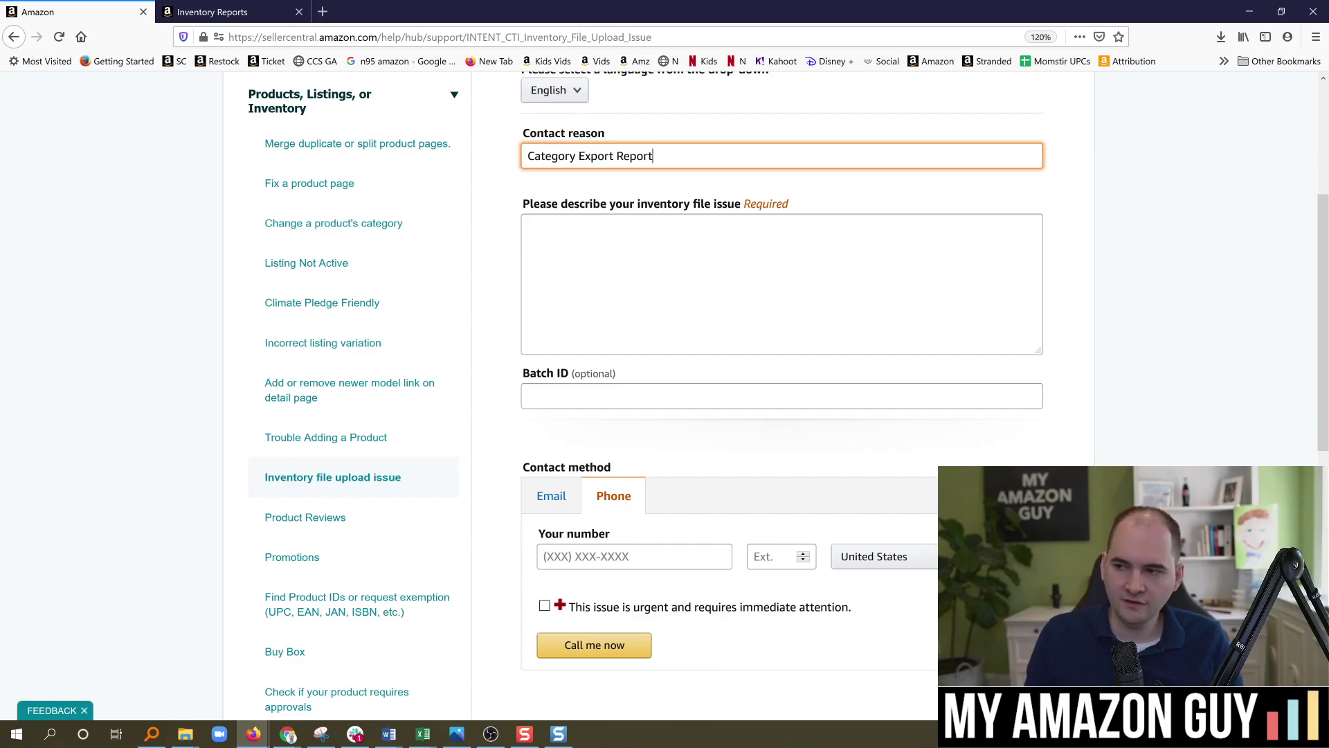
- Describe the request to enable the full category export inventory report, submit, and go to Inventory Reports
{"action": "left_click", "coordinate": [528, 226]}
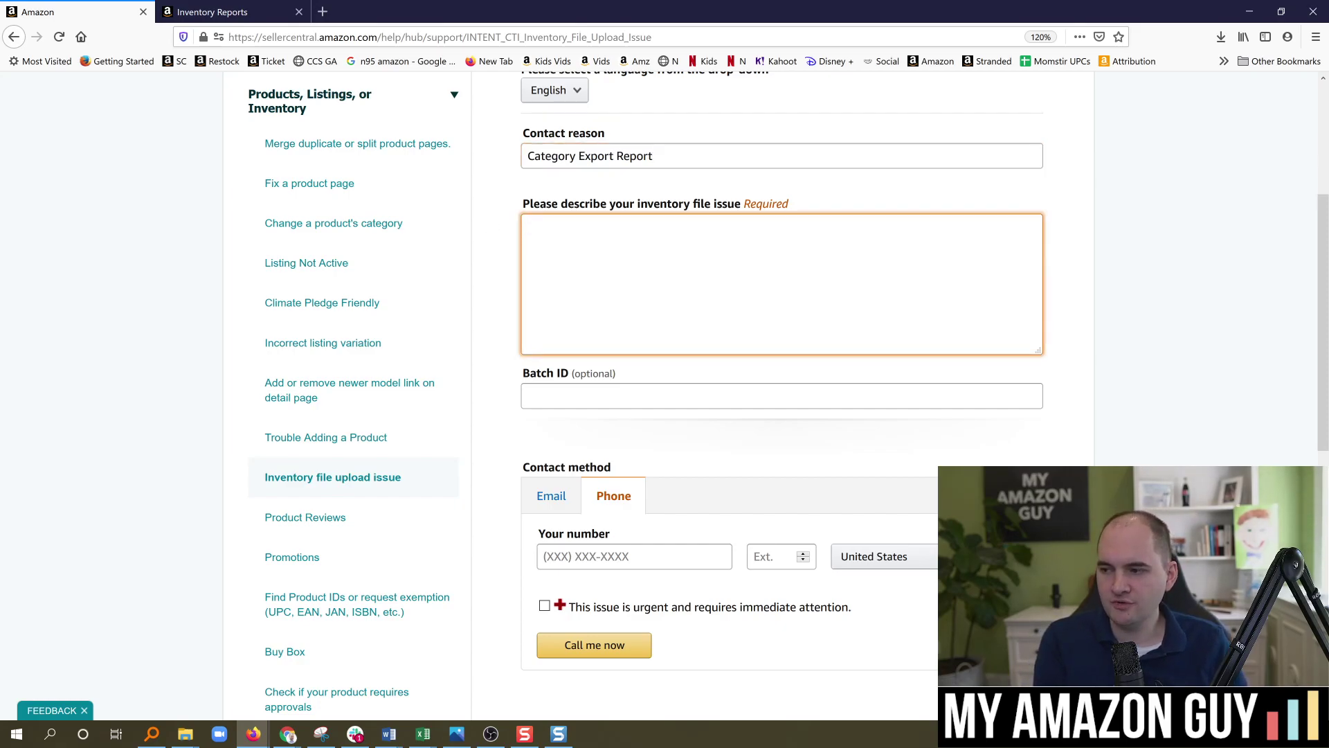
{"action": "type", "text": "Hi can you please enable "}
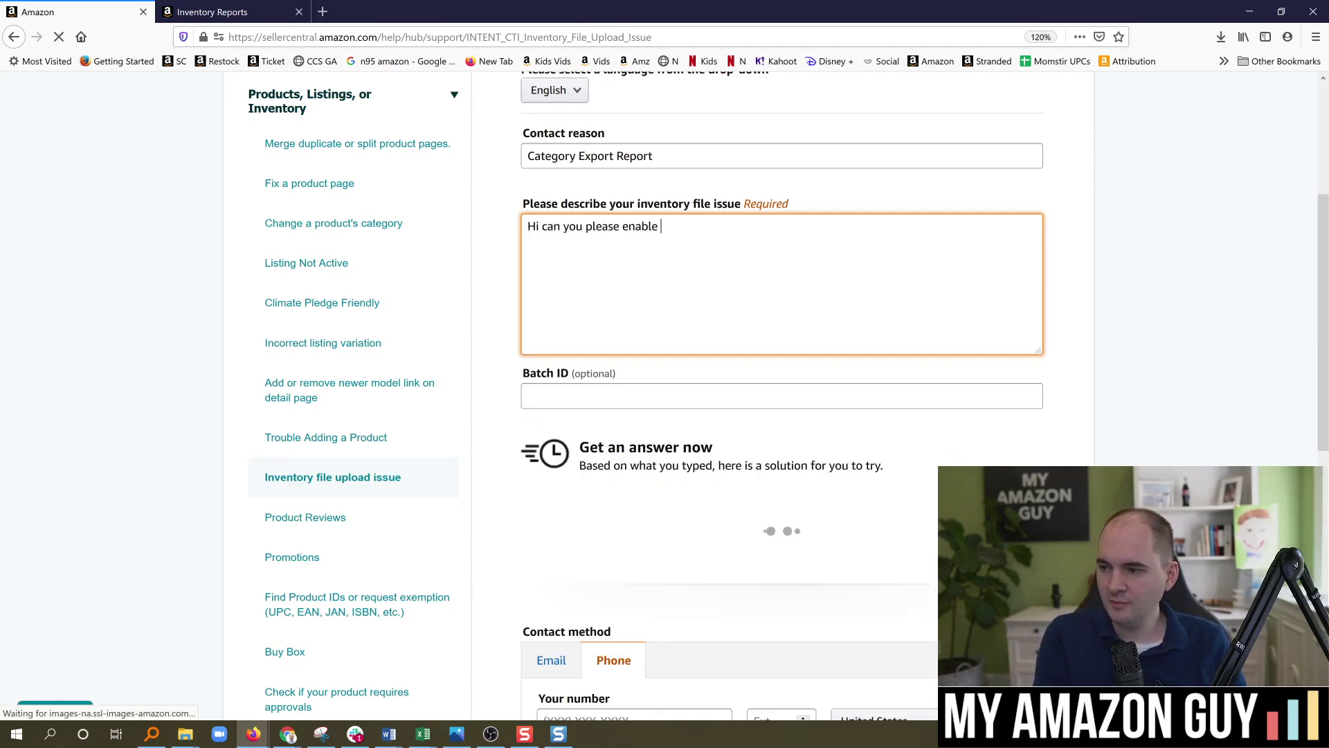
{"action": "type", "text": "my full category export re"}
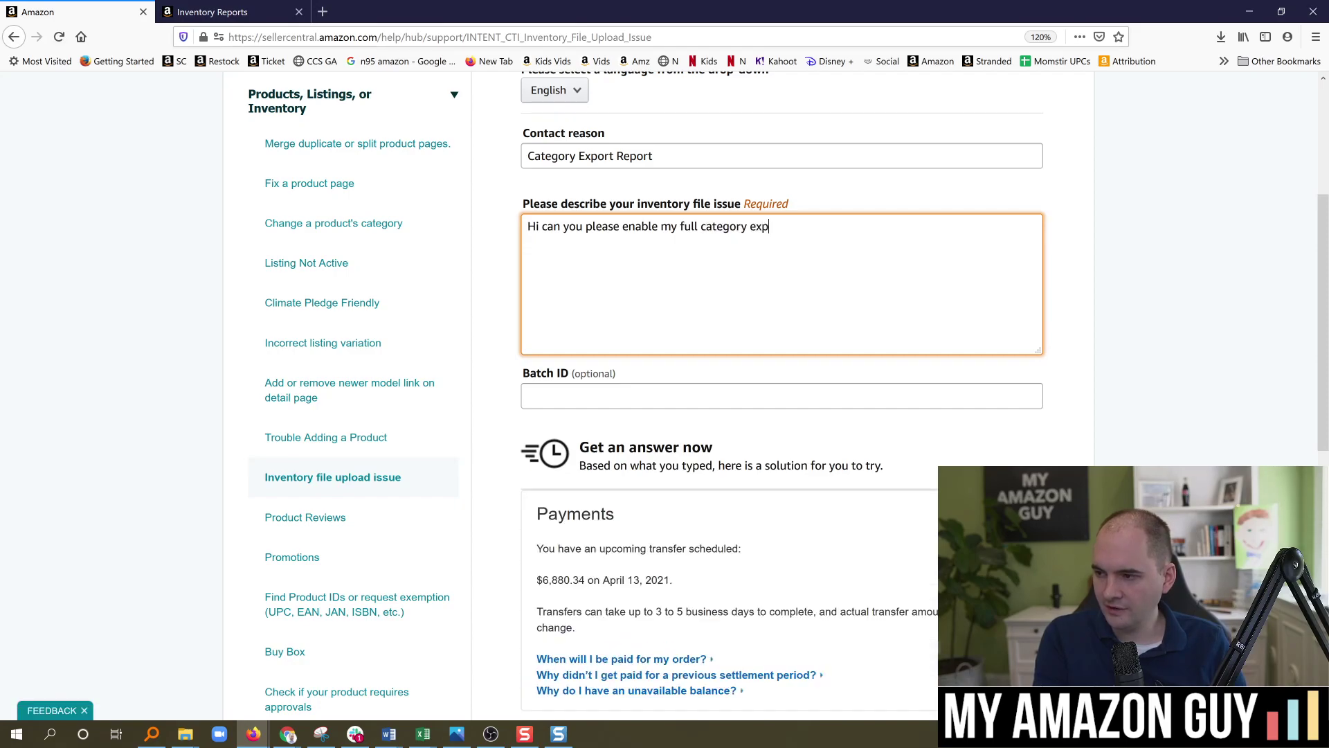
{"action": "key", "text": "BackSpace"}
{"action": "key", "text": "BackSpace"}
{"action": "type", "text": "inventory report."}
{"action": "scroll", "coordinate": [589, 405], "scroll_direction": "down", "scroll_amount": 5}
{"action": "scroll", "coordinate": [588, 405], "scroll_direction": "down", "scroll_amount": 5}
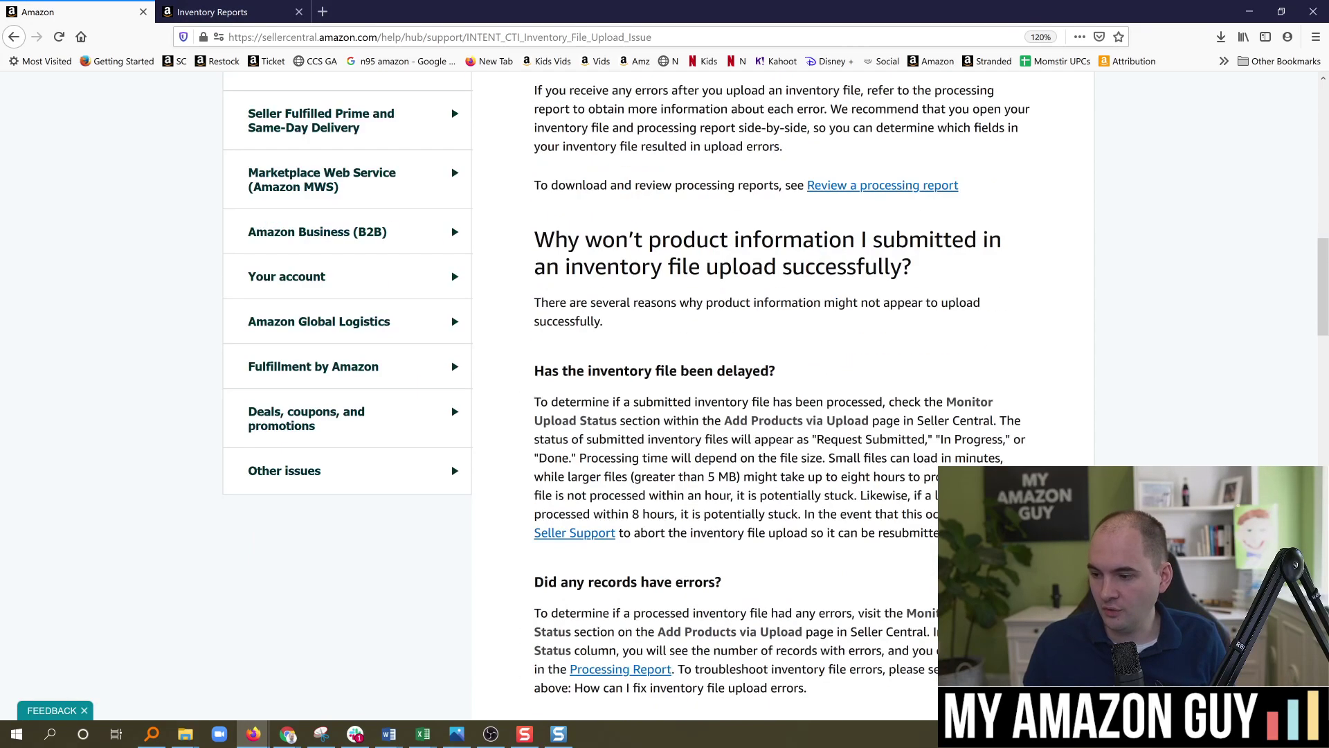
{"action": "key", "text": "ctrl+Tab"}
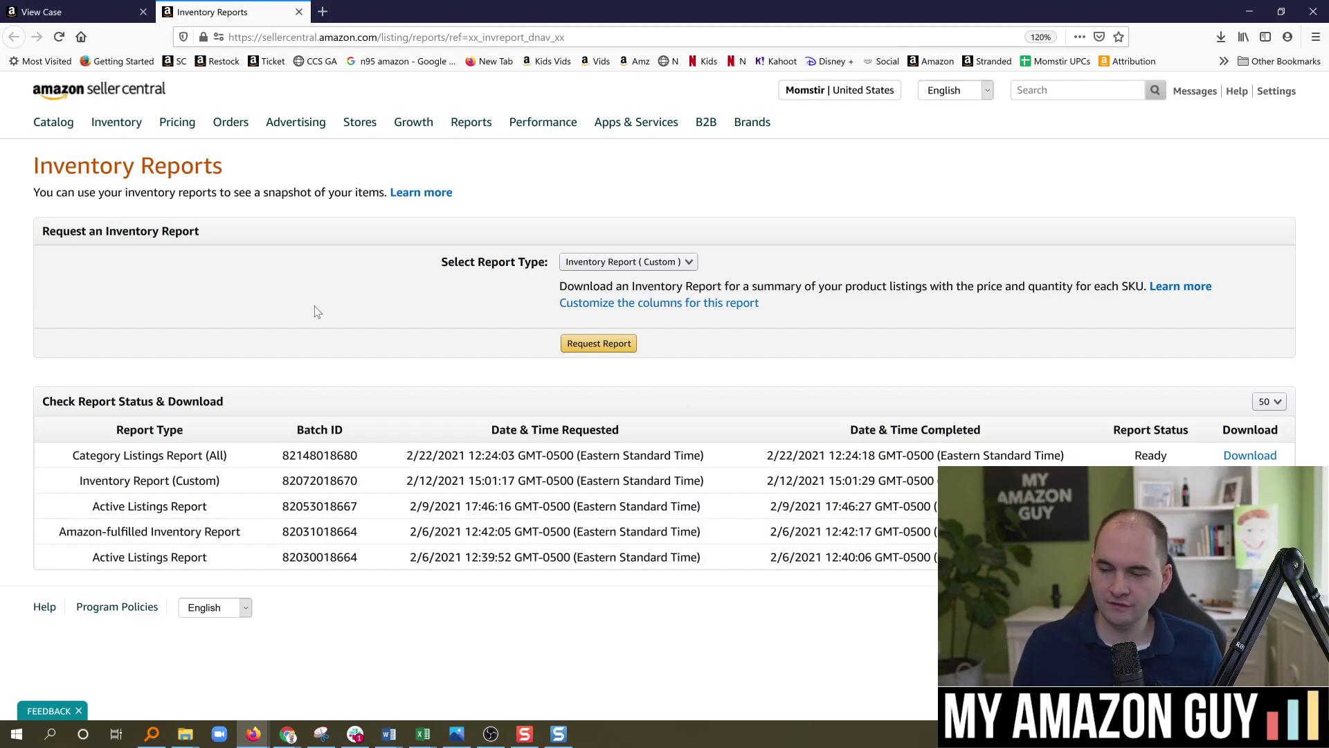
- Check the ready Category Listings Report (All) row, then switch to the Shark Parentage workbook
{"action": "mouse_move", "coordinate": [124, 126]}
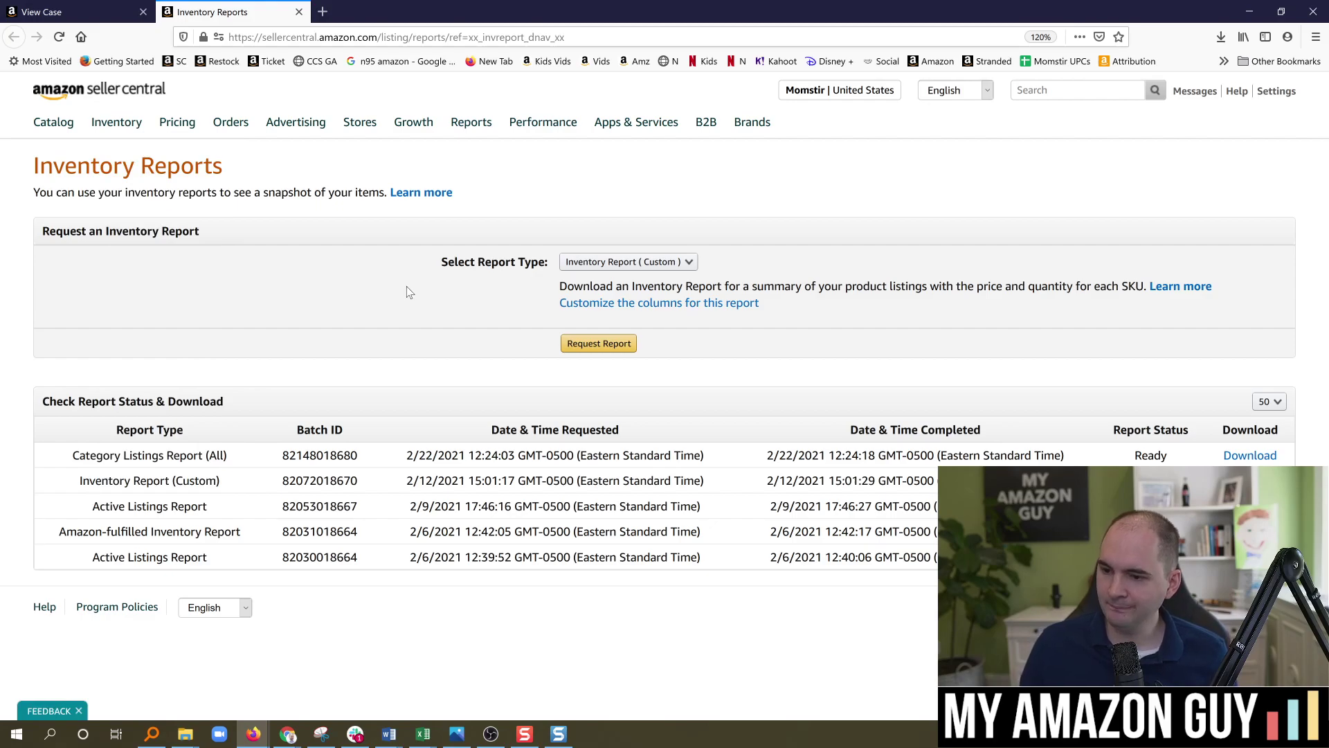
{"action": "left_click", "coordinate": [689, 261]}
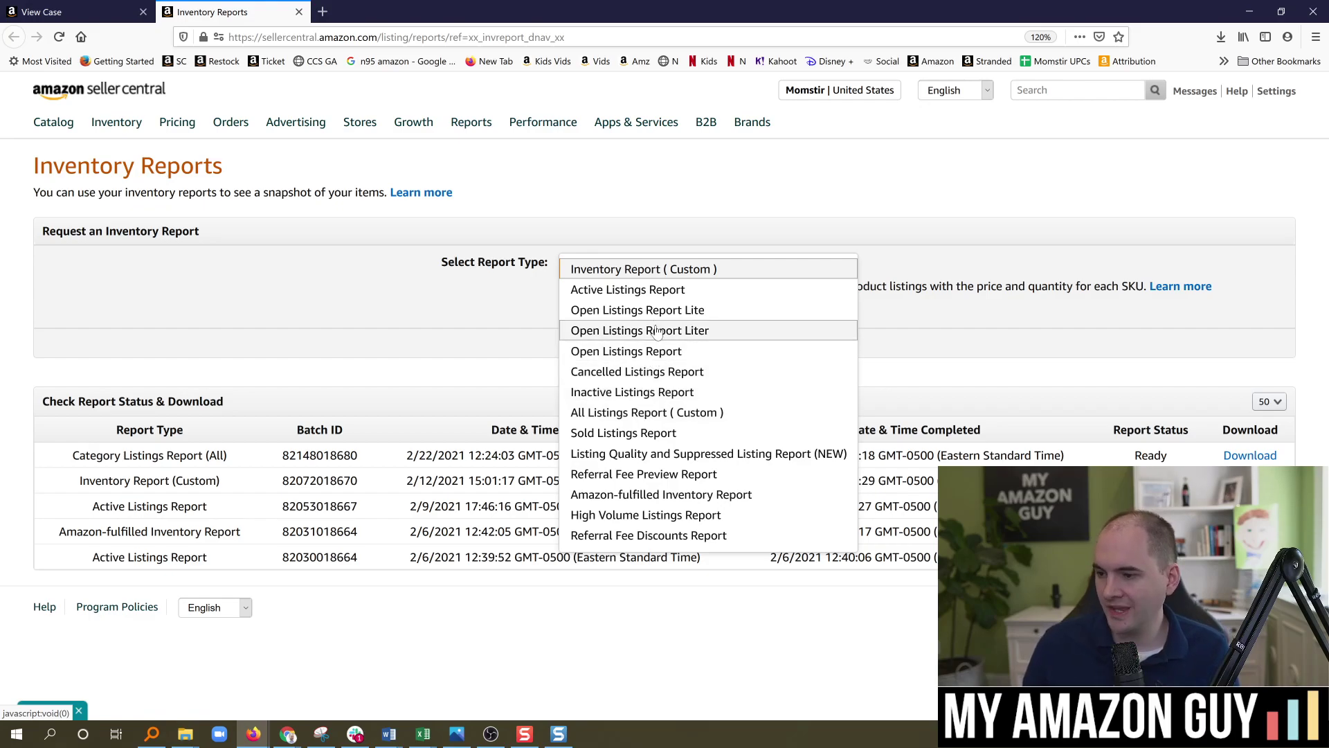
{"action": "left_click", "coordinate": [464, 309]}
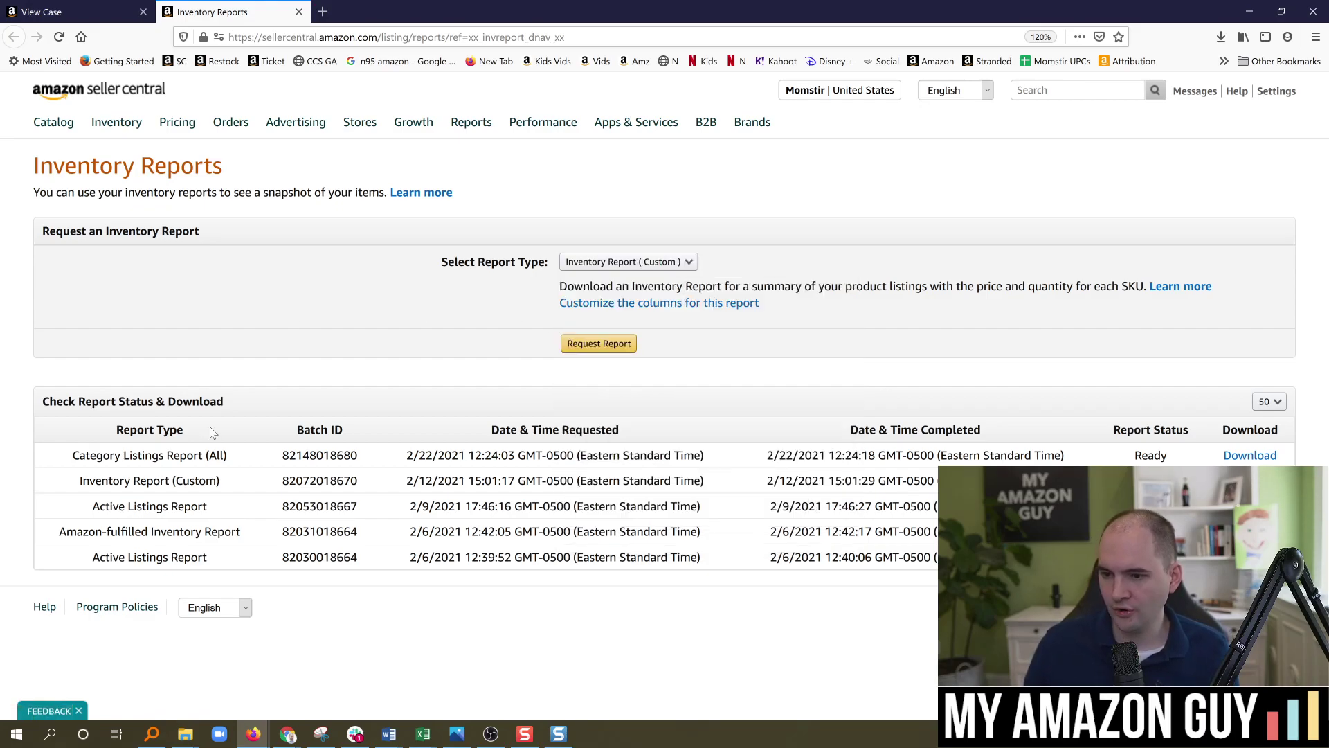
{"action": "left_click_drag", "start_coordinate": [73, 456], "coordinate": [206, 456]}
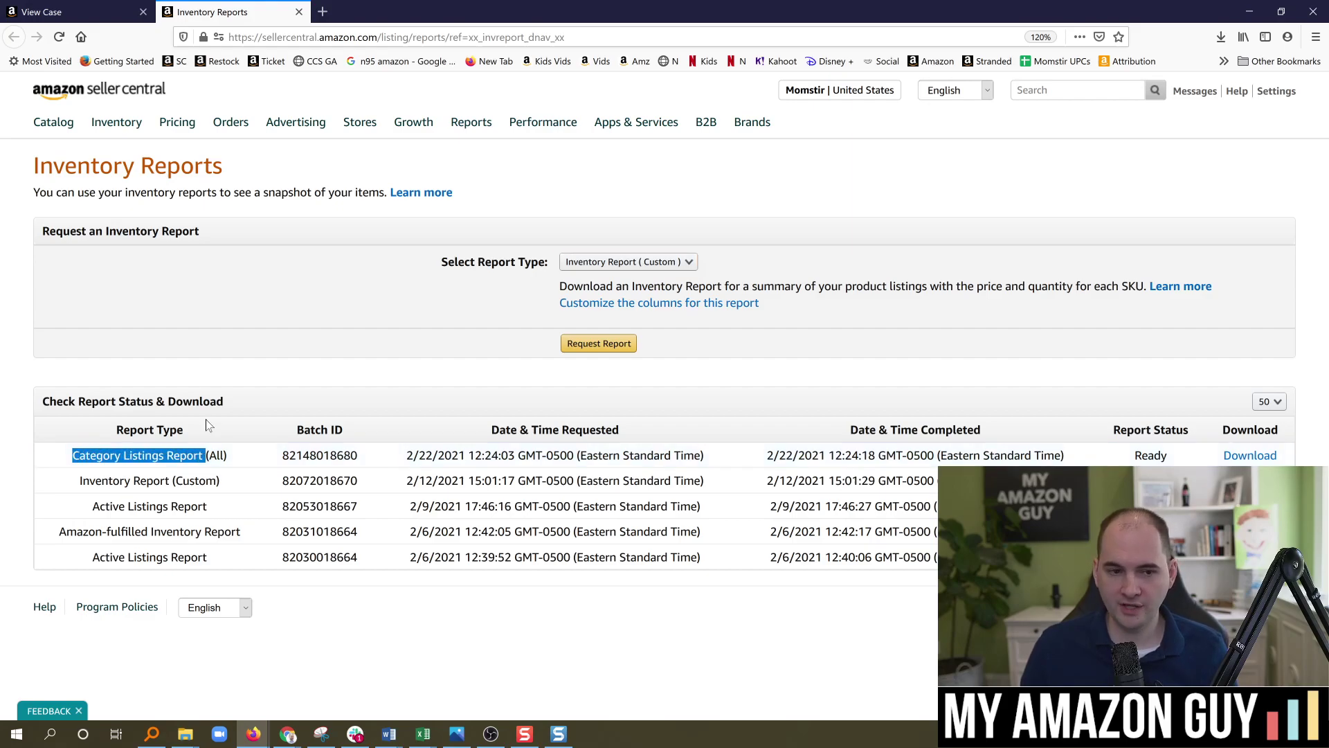
{"action": "left_click", "coordinate": [317, 356]}
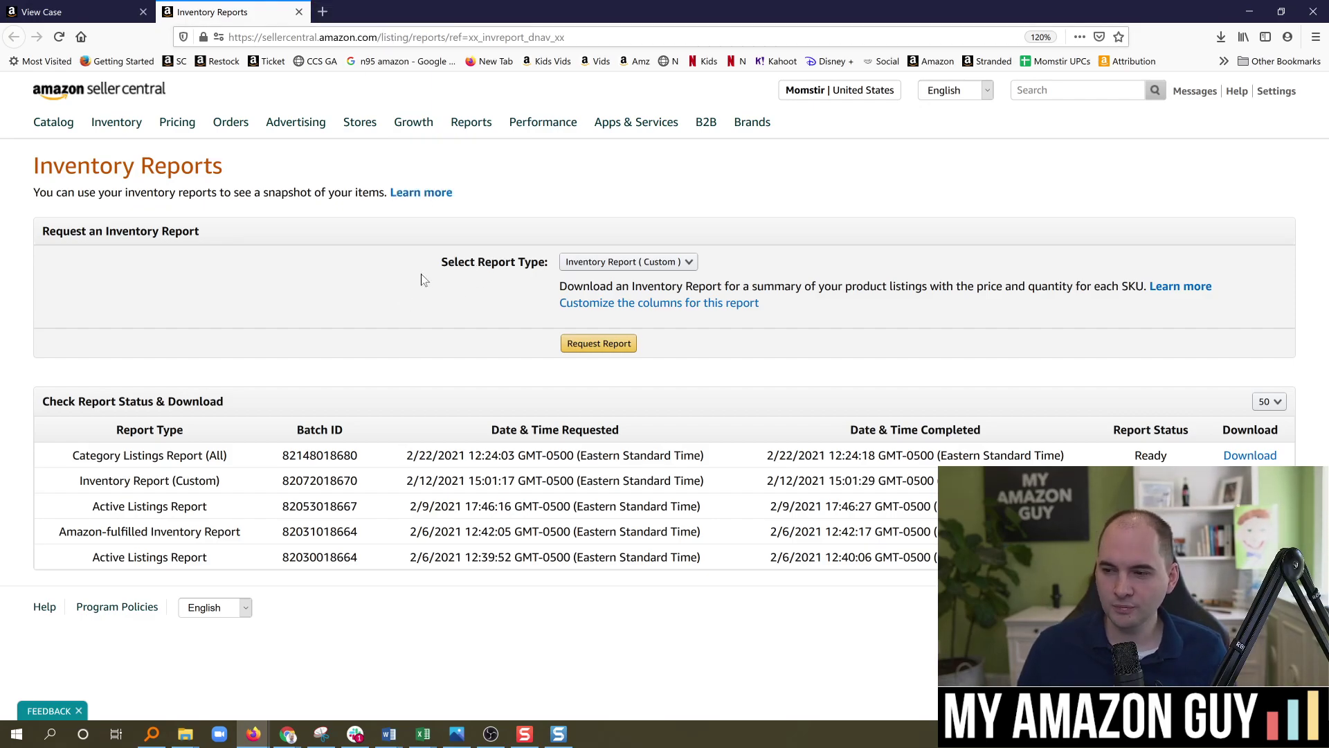
{"action": "left_click_drag", "start_coordinate": [138, 456], "coordinate": [209, 455]}
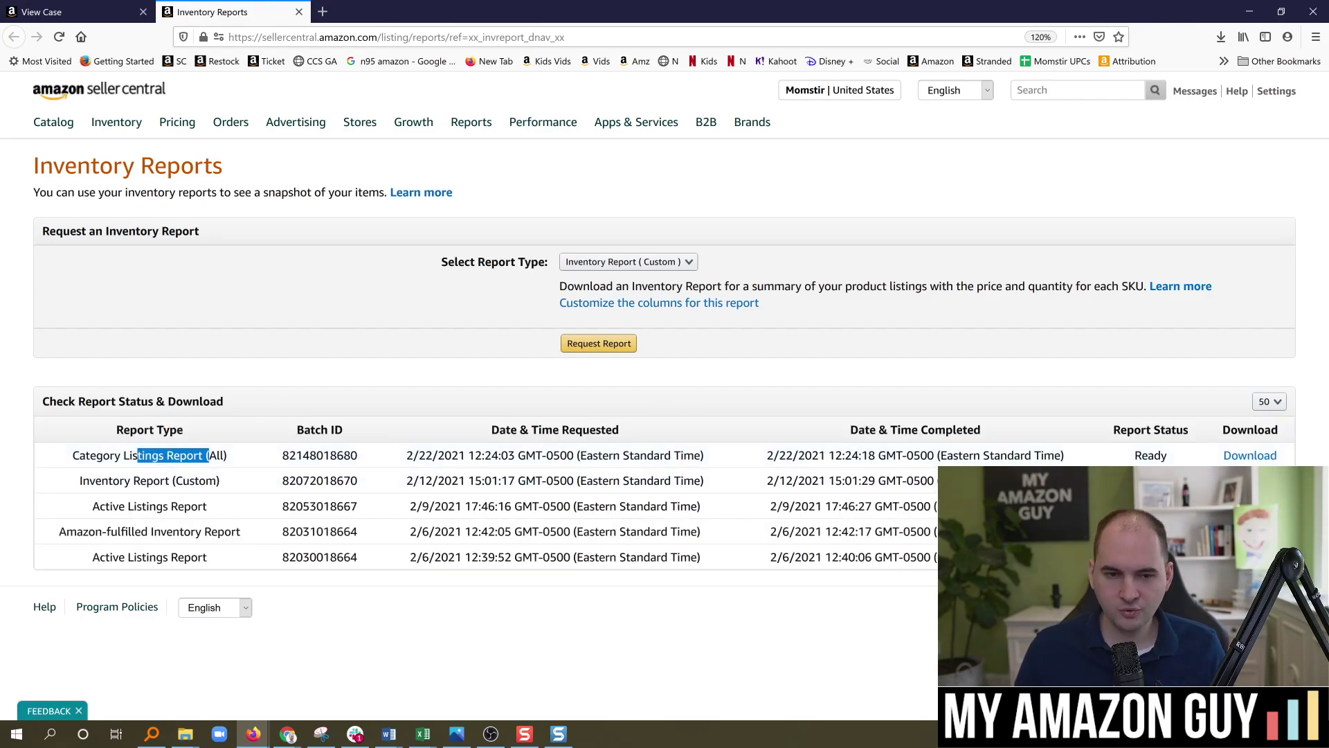
{"action": "key", "text": "alt+Tab"}
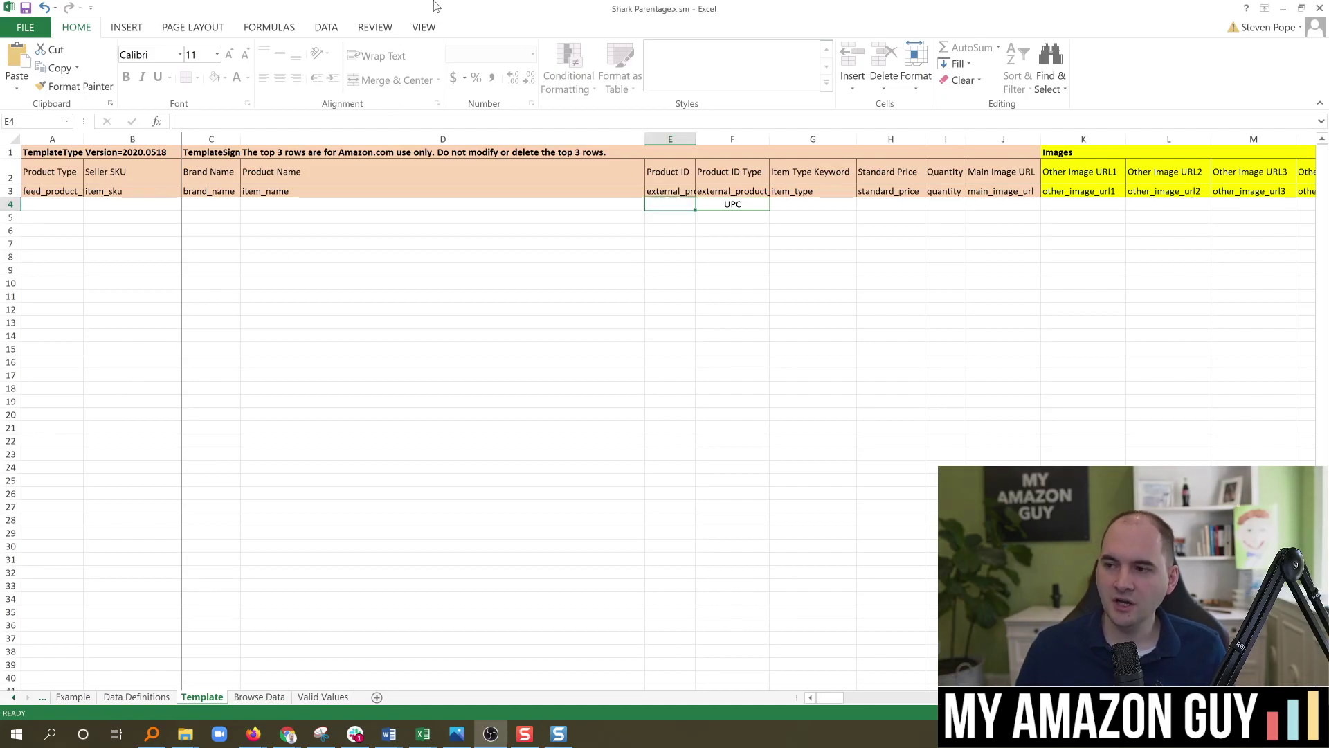
{"action": "left_click", "coordinate": [80, 219]}
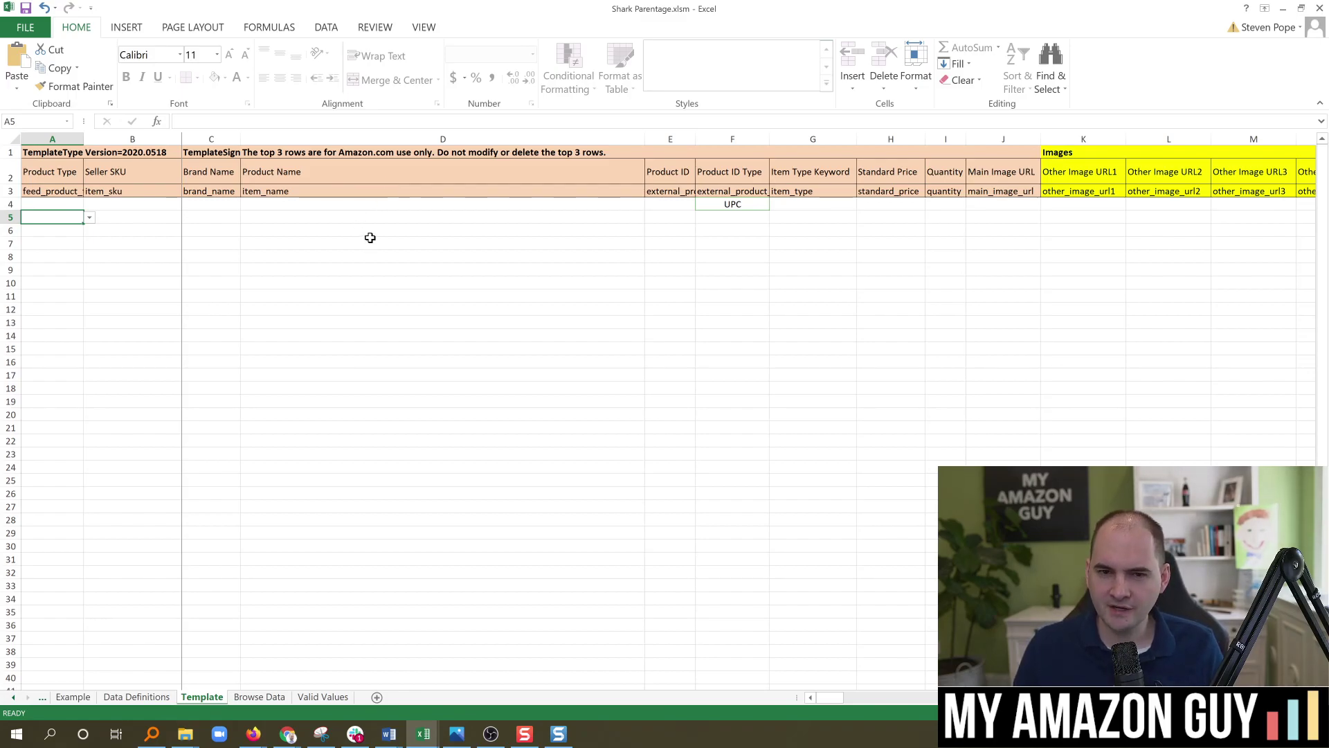
{"action": "left_click", "coordinate": [57, 206]}
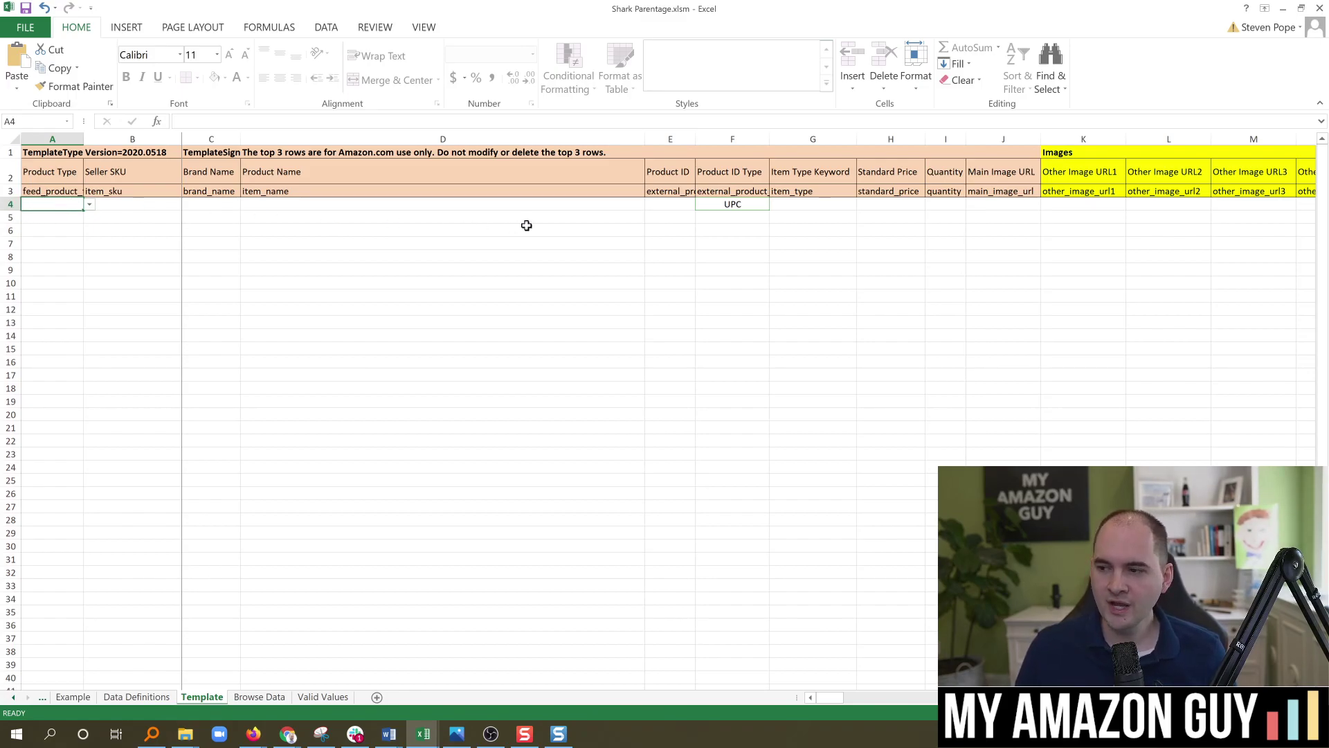
{"action": "left_click", "coordinate": [678, 195]}
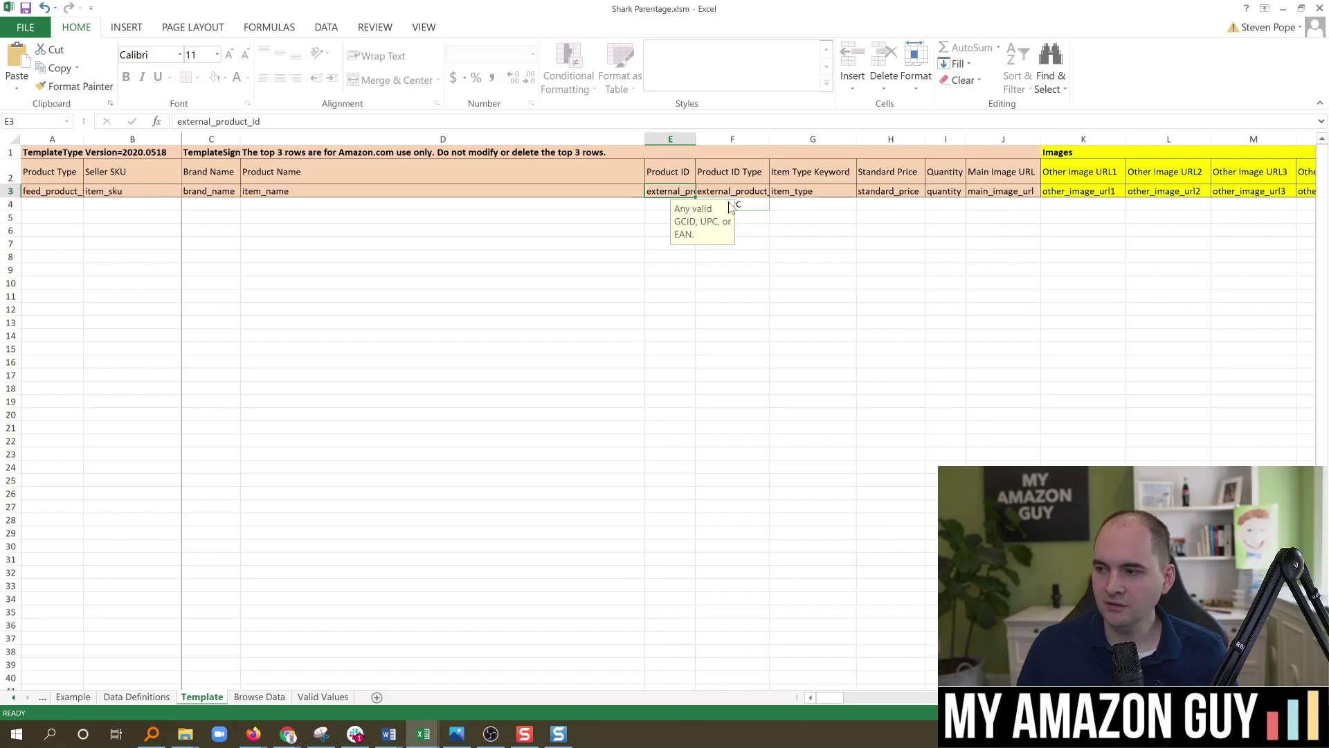
{"action": "left_click", "coordinate": [739, 204]}
{"action": "left_click", "coordinate": [663, 205]}
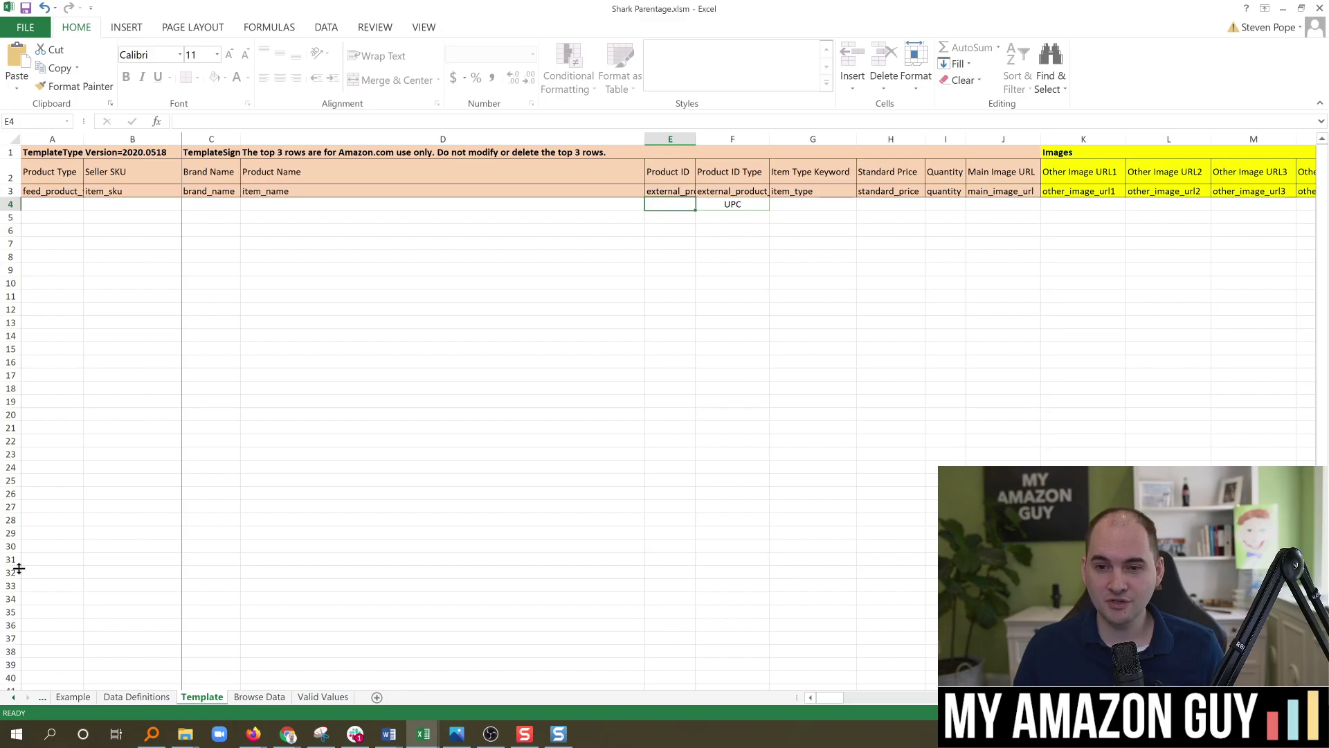
- Scroll to the Images columns and select the empty Other Image URL cells K4:S5
{"action": "left_click_drag", "start_coordinate": [833, 698], "coordinate": [848, 700]}
{"action": "left_click_drag", "start_coordinate": [336, 204], "coordinate": [1030, 207]}
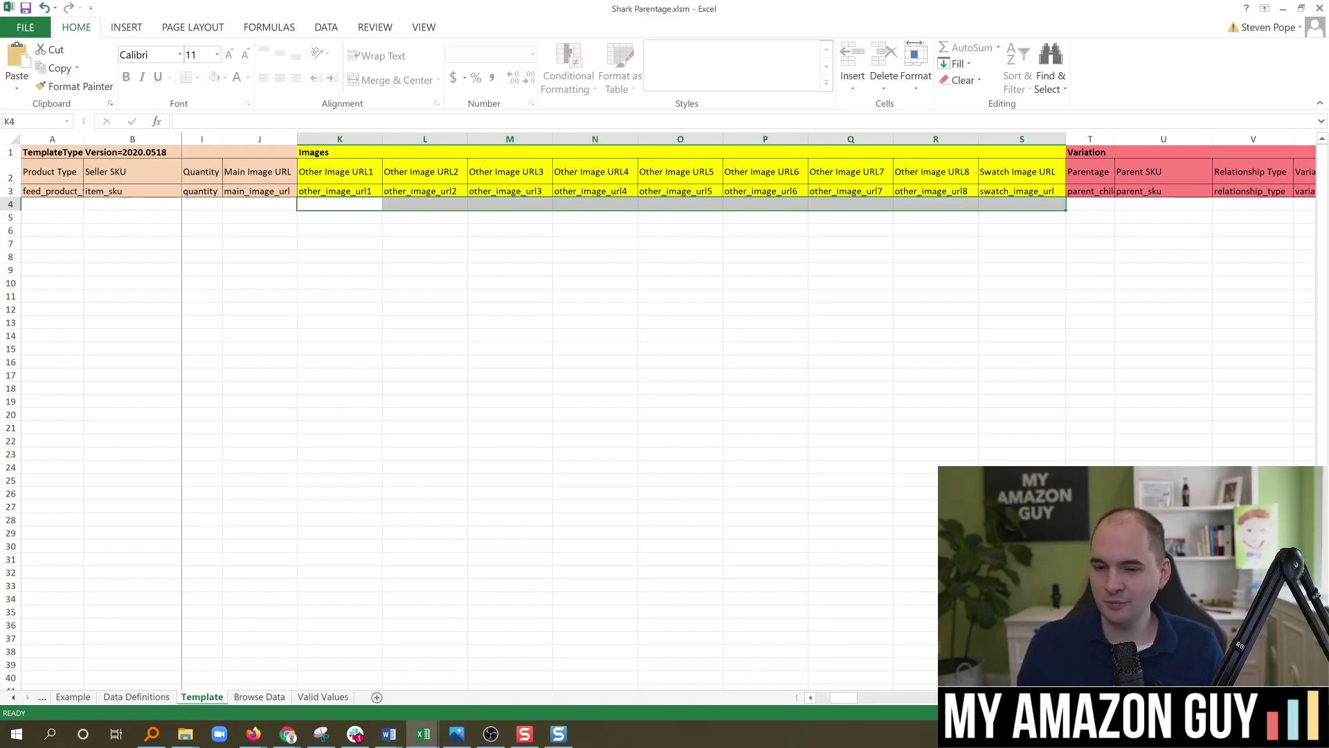
{"action": "key", "text": "alt+Tab"}
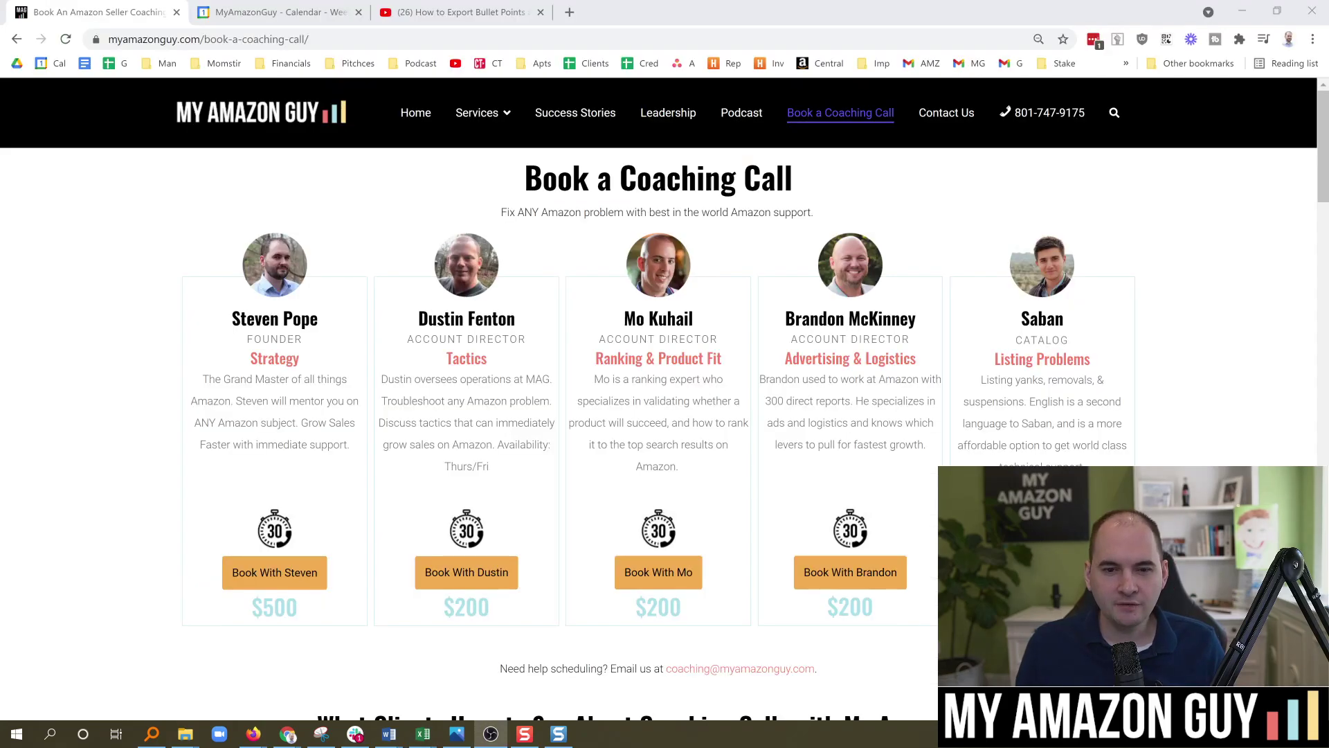